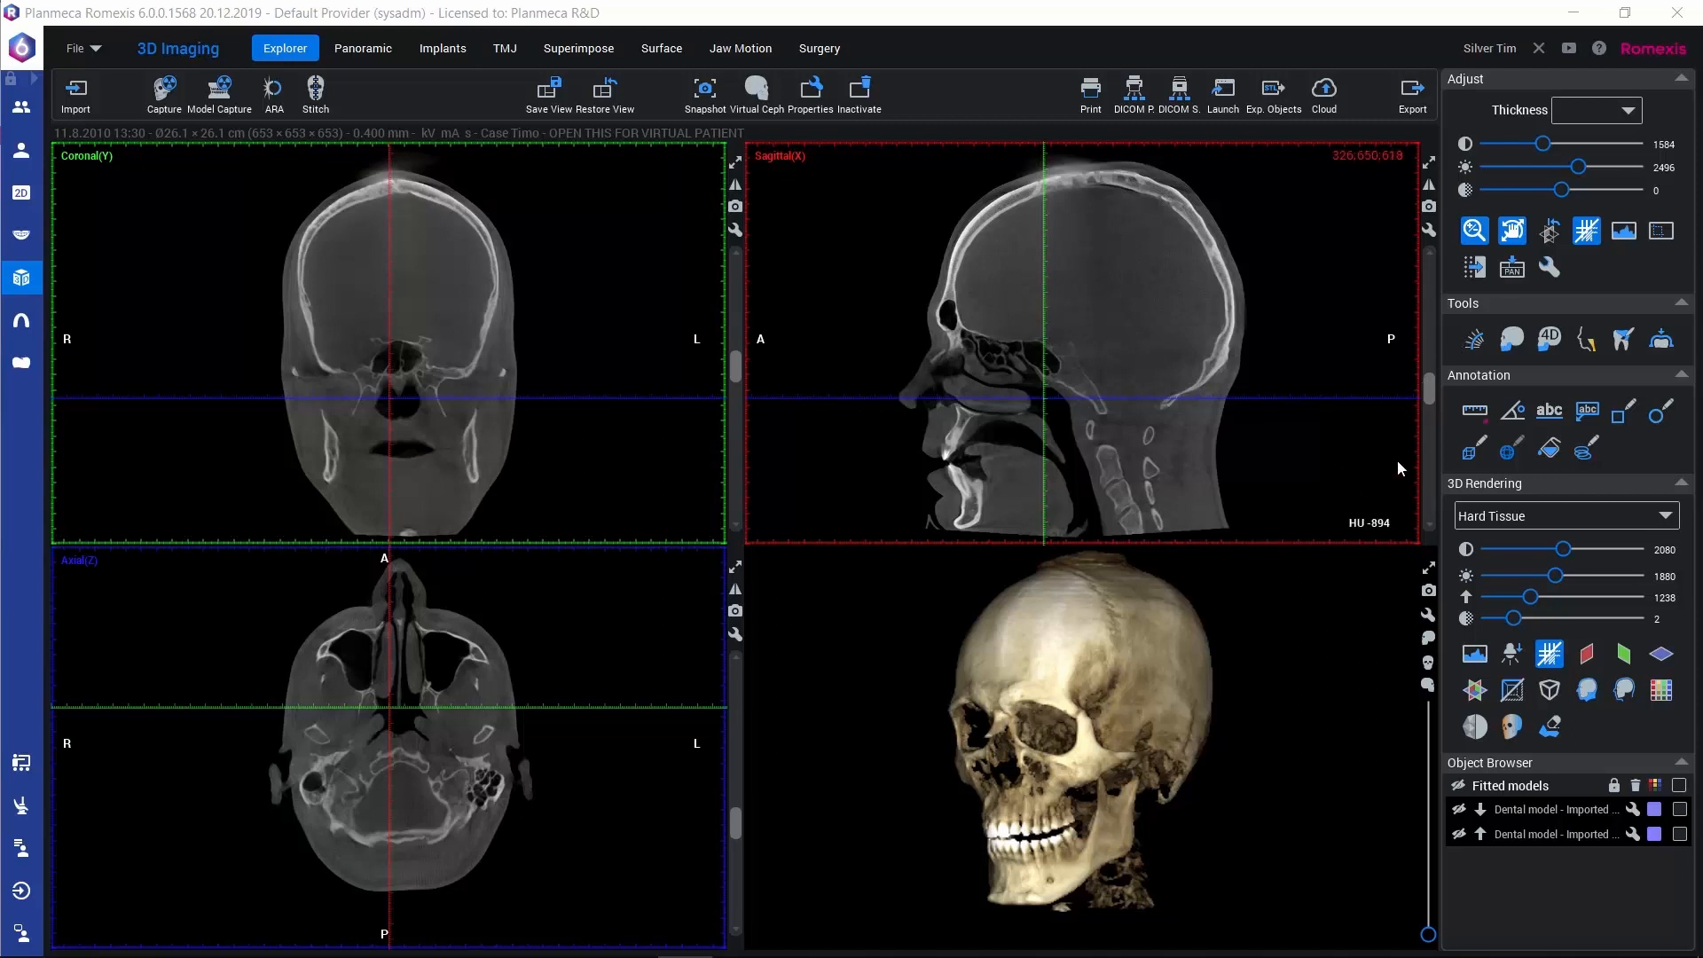
Start the Jaw Segmentation tool and decline using the Surgery module after segmentation
left_click(1513, 346)
left_click_drag(1239, 612, 1142, 792)
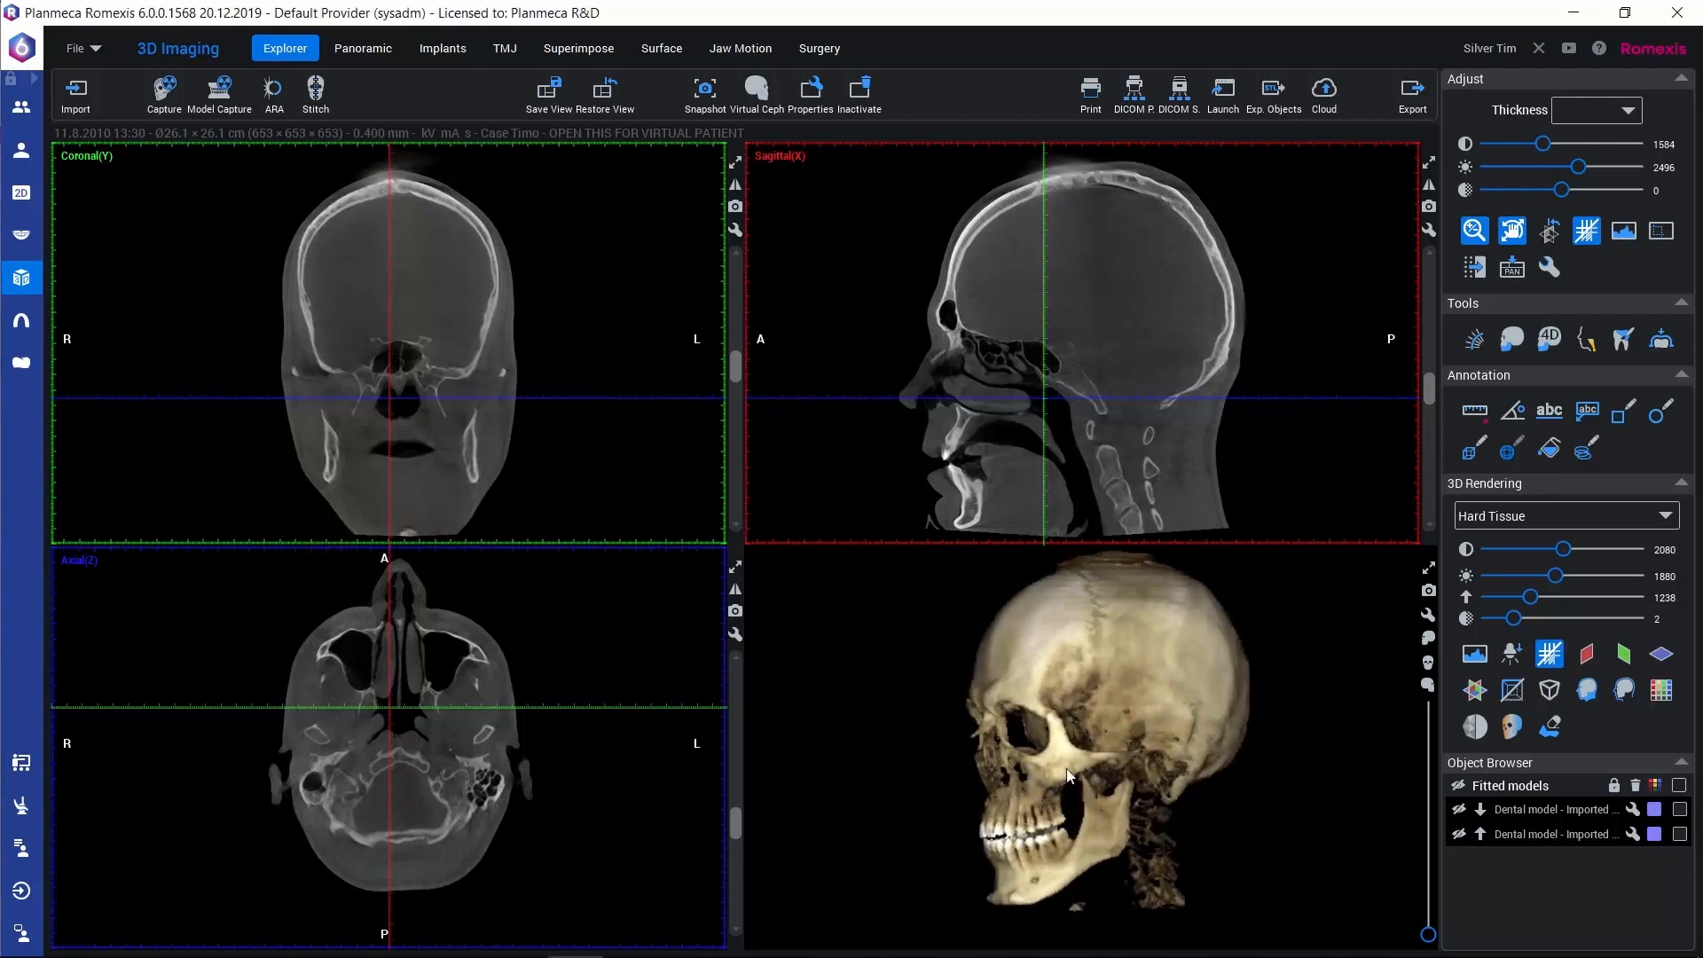
left_click_drag(1080, 748, 1265, 776)
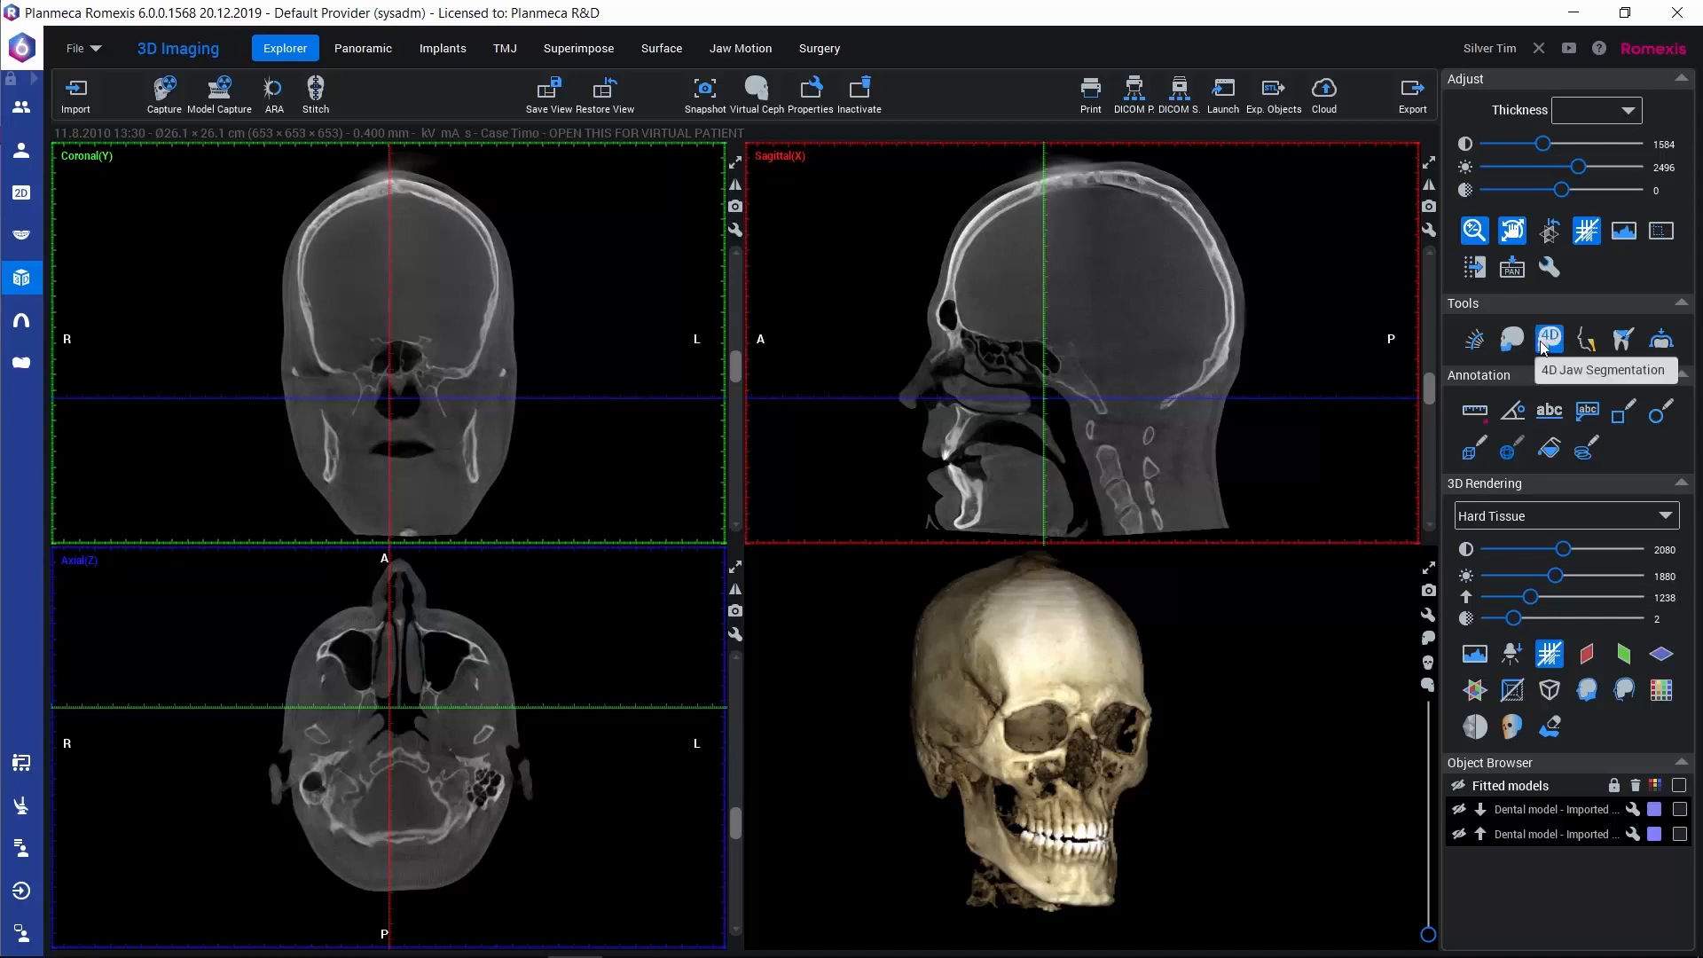
left_click(1514, 342)
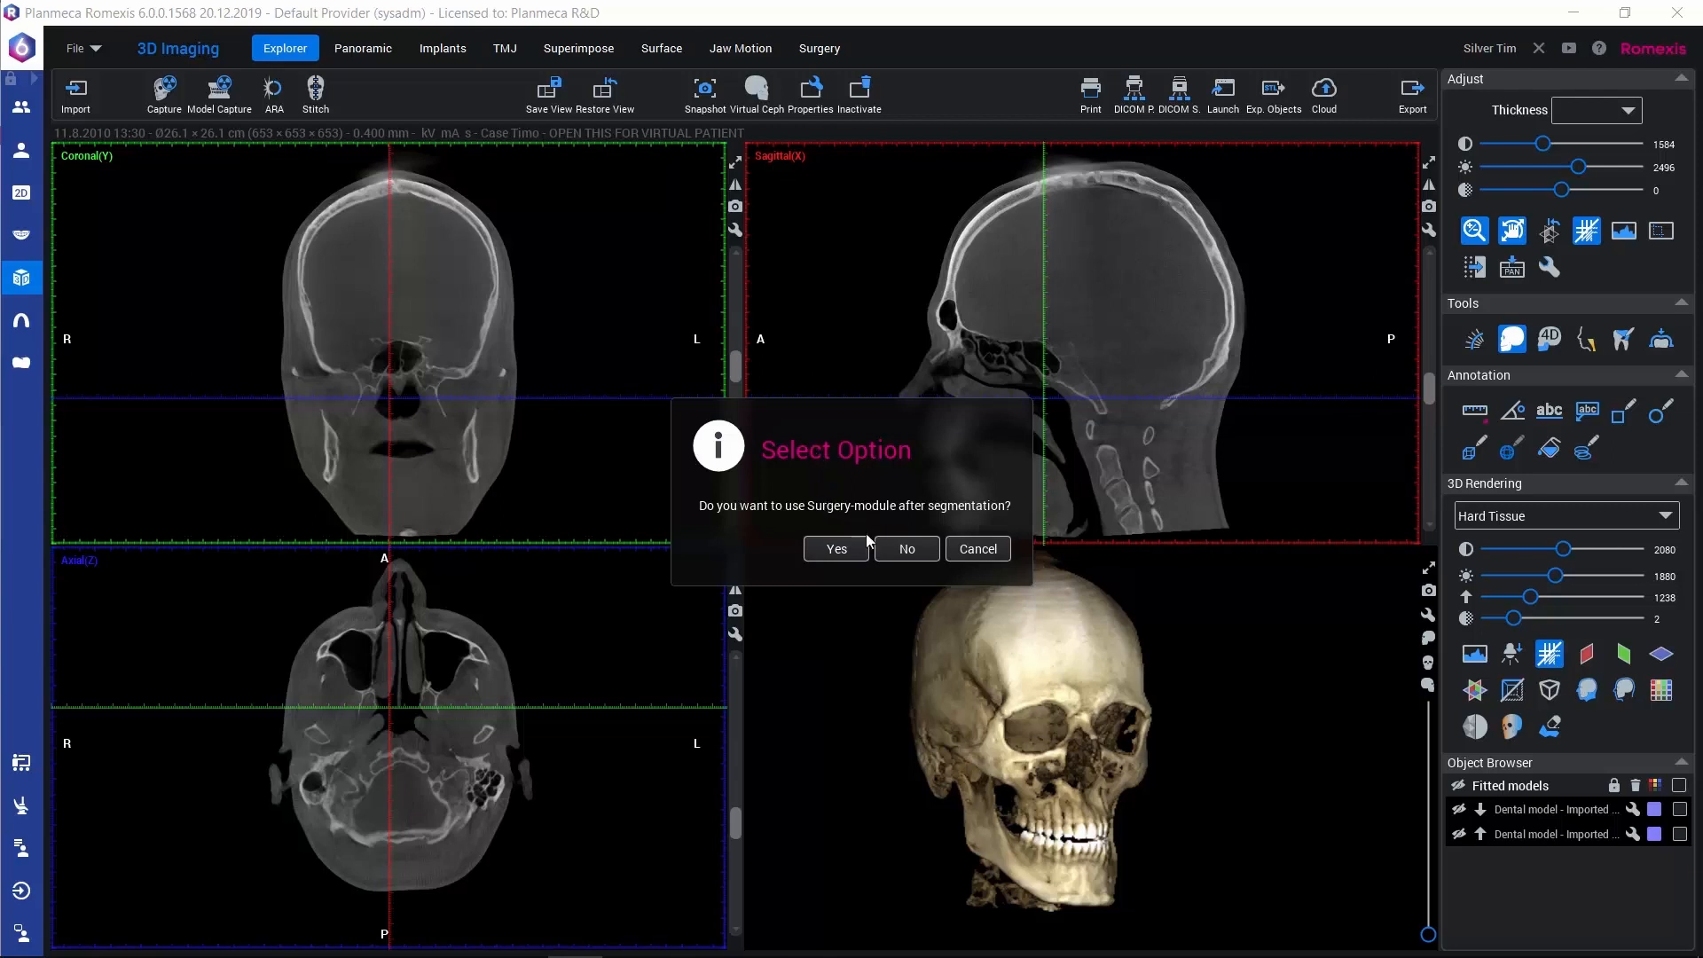
left_click(906, 550)
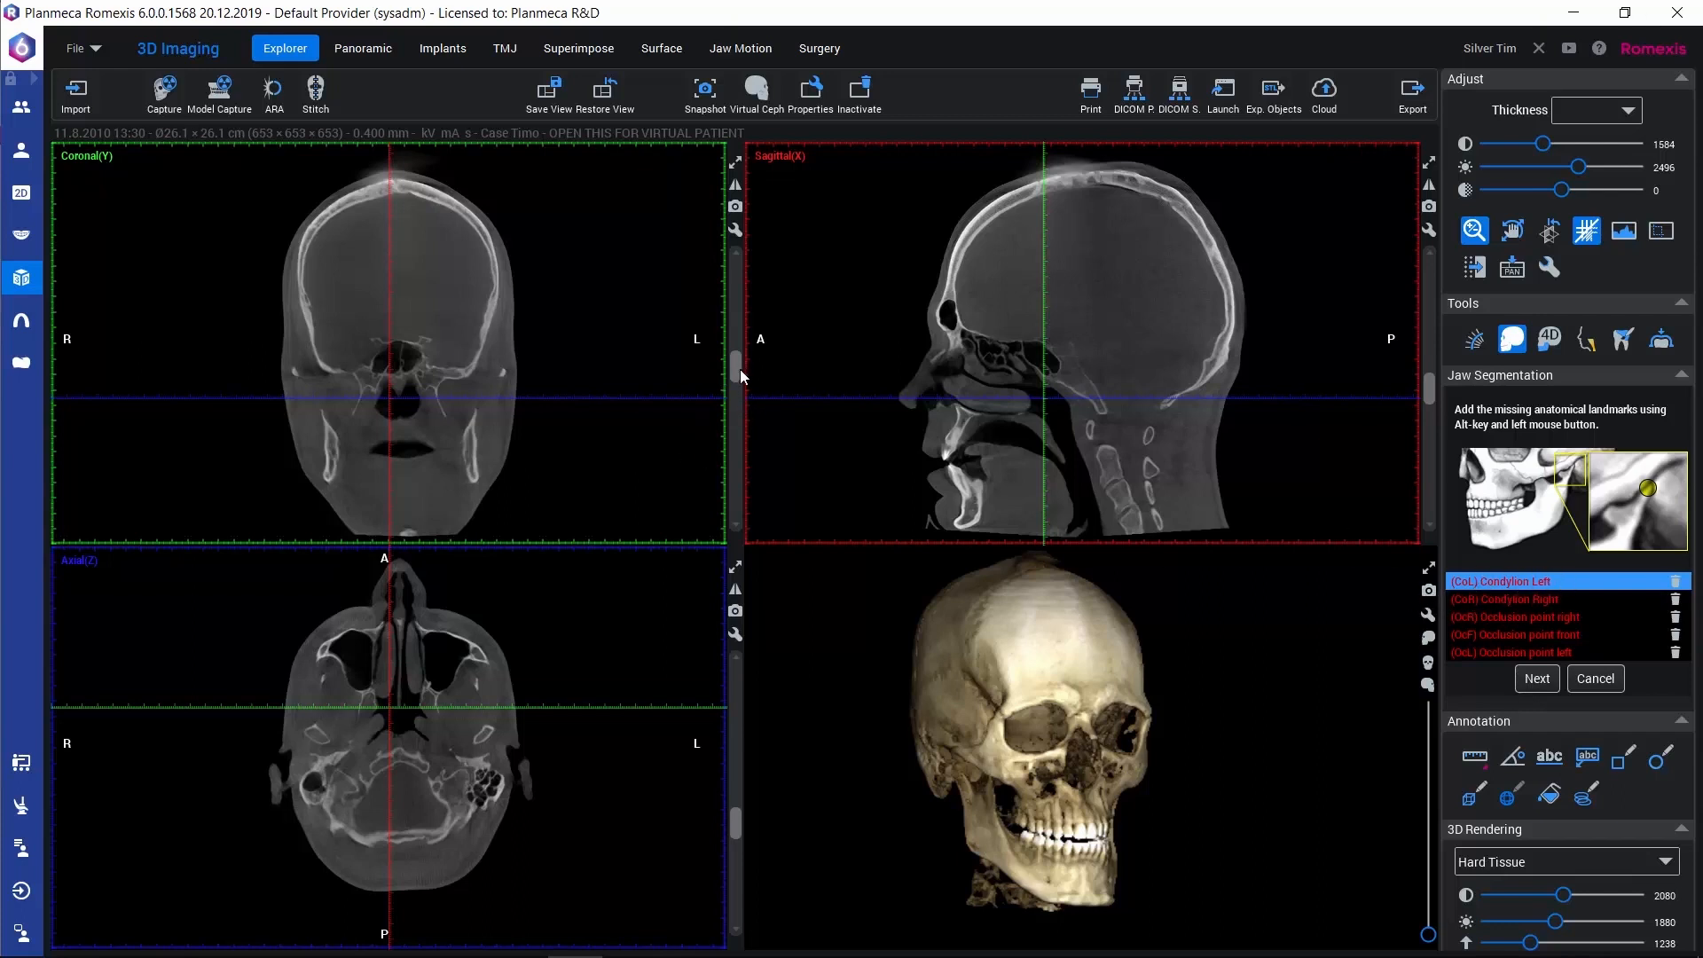
Place the Condylion Left and Condylion Right landmarks on top of the two condyles in the coronal slice
left_click_drag(732, 368, 727, 383)
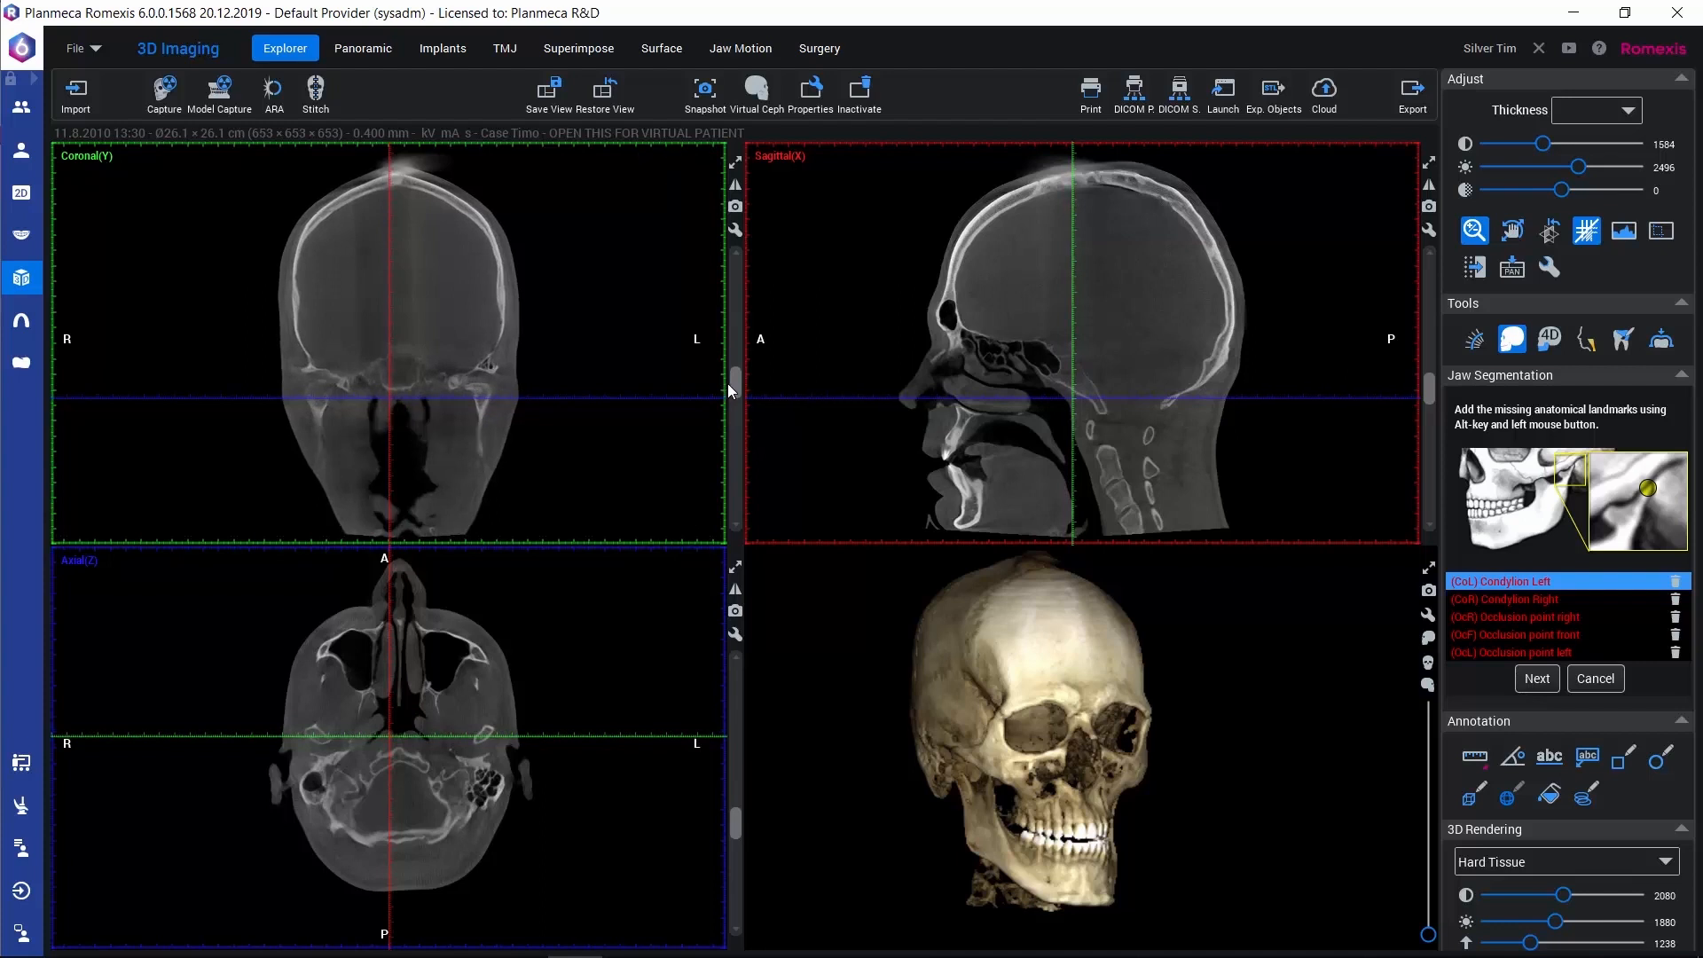
left_click(481, 387, "alt")
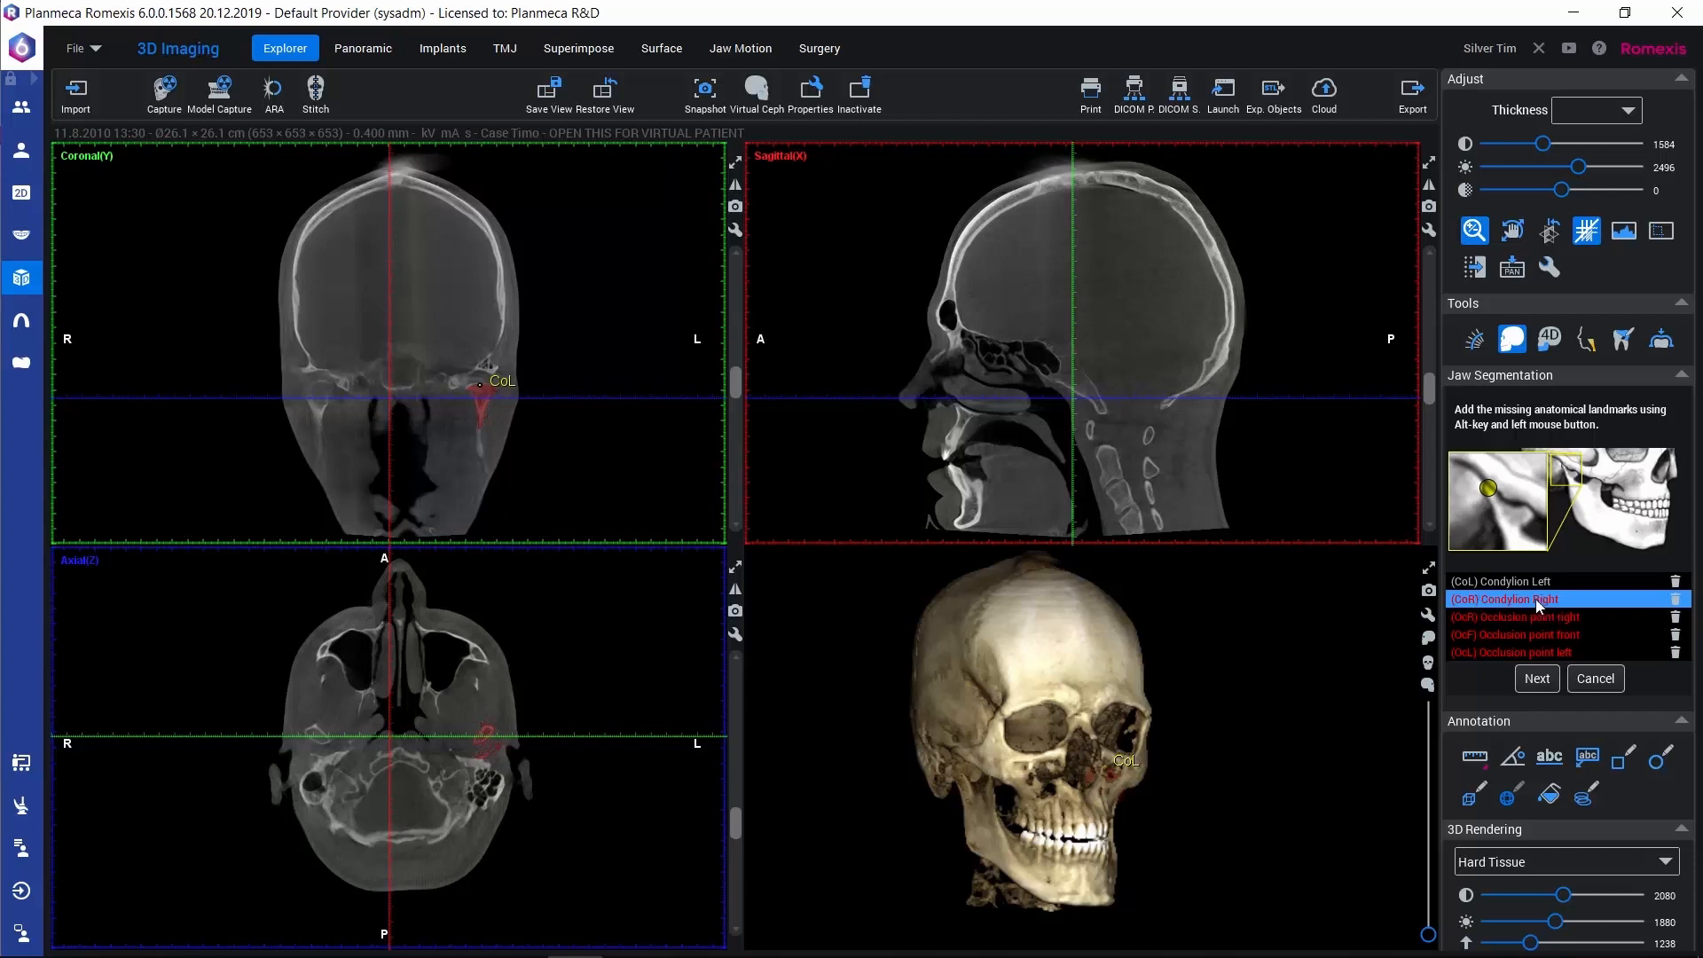
left_click(320, 383, "alt")
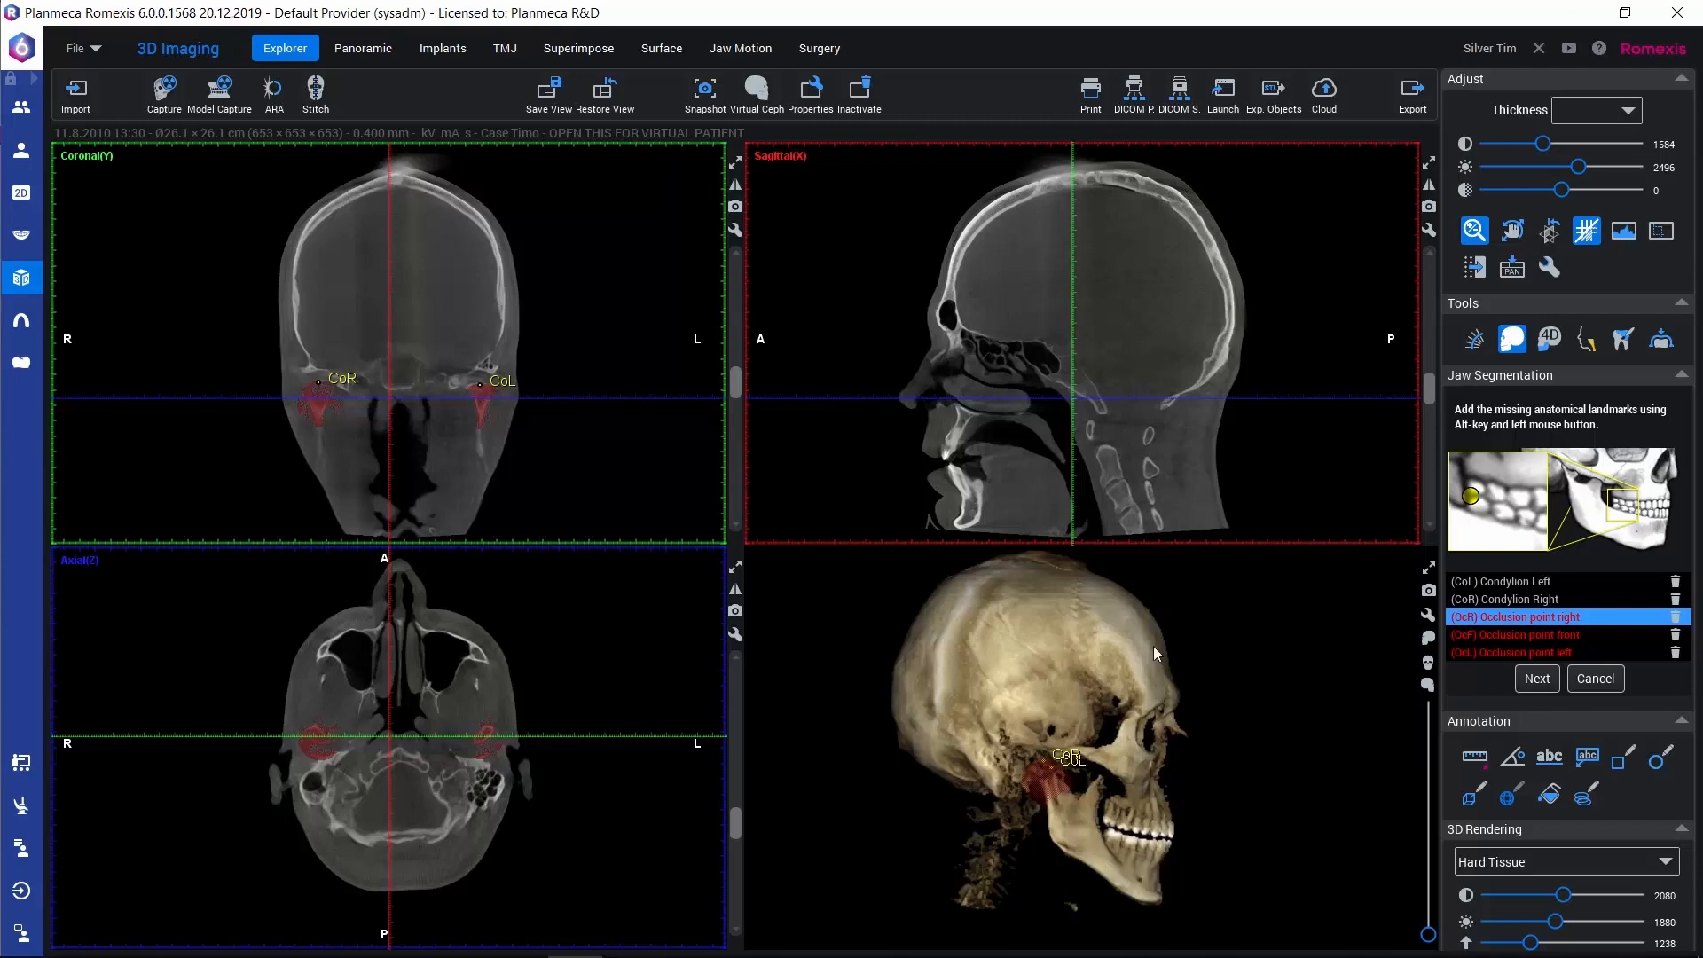
Enlarge the 3D rendering and try to place the right occlusion point between the rear teeth
left_click(1429, 568)
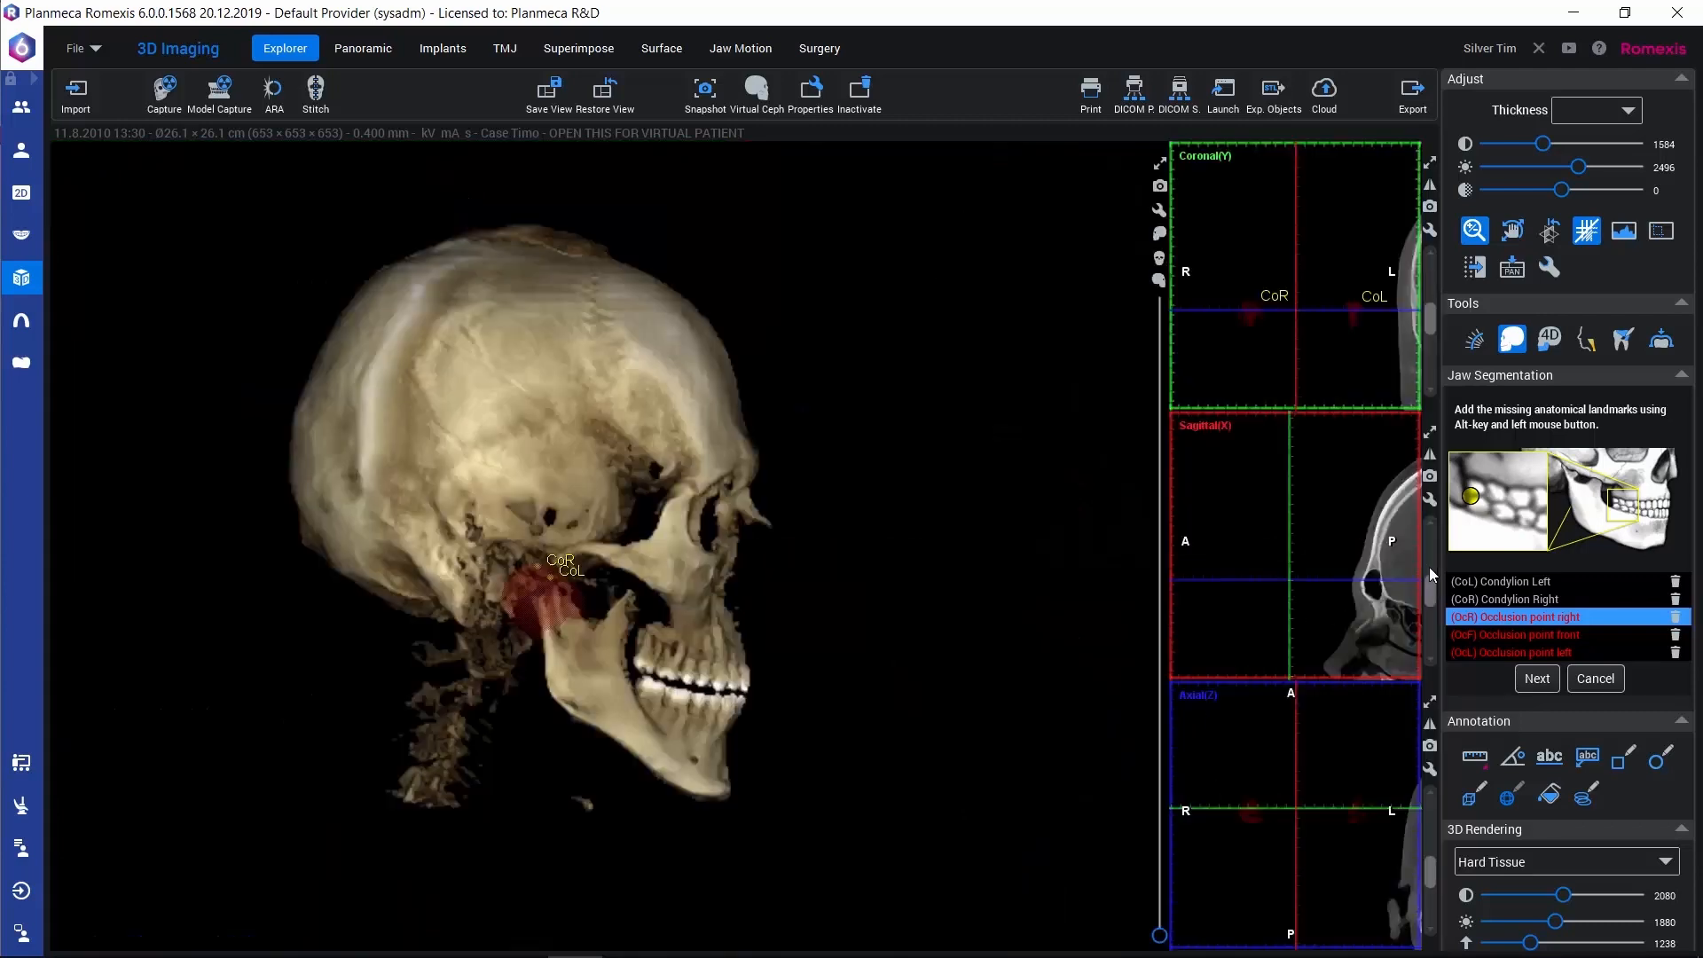
right_click_drag(423, 652, 555, 747)
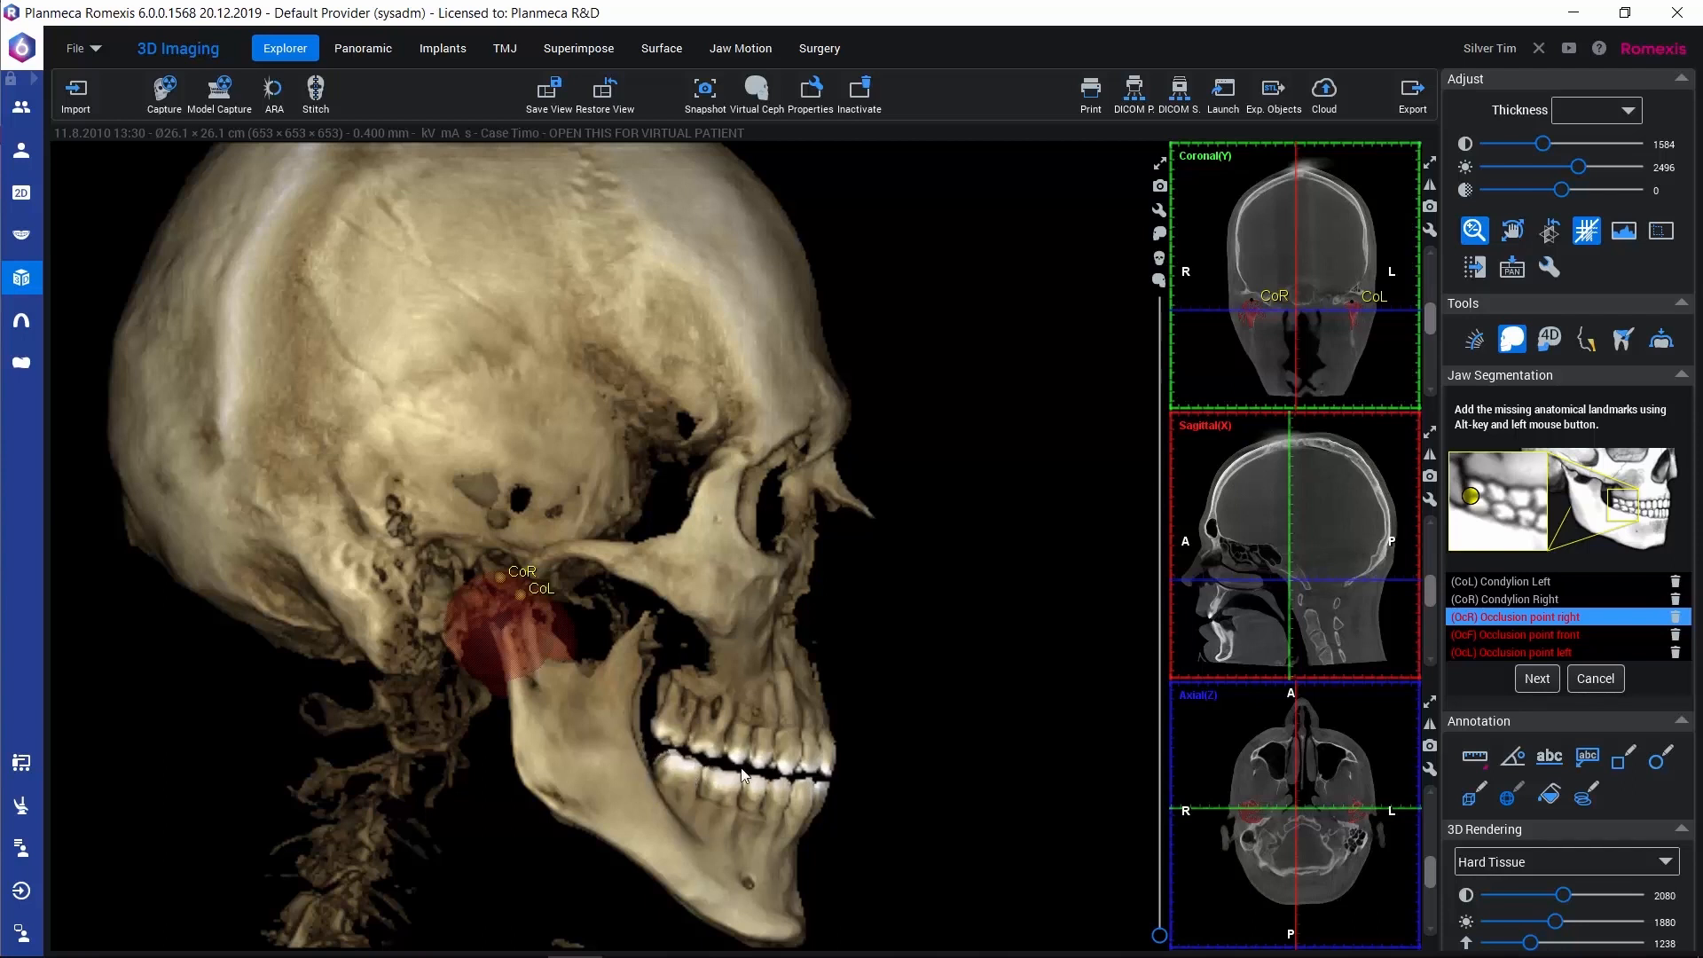
left_click(668, 753, "alt")
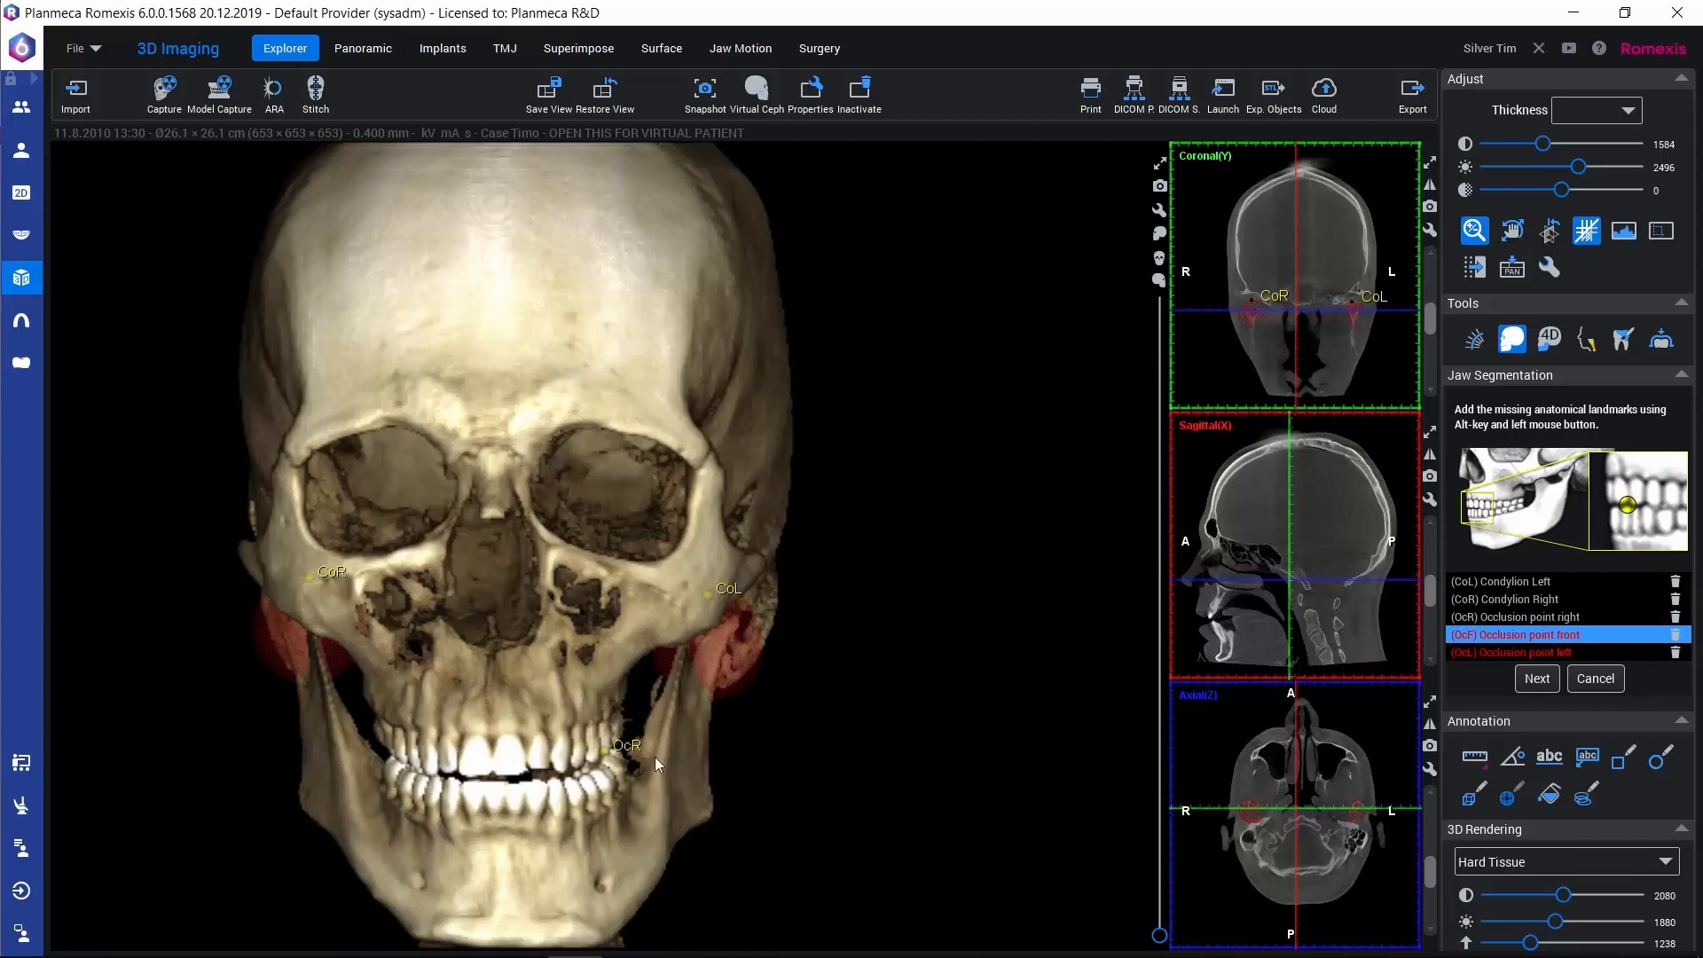
left_click_drag(481, 829, 445, 834)
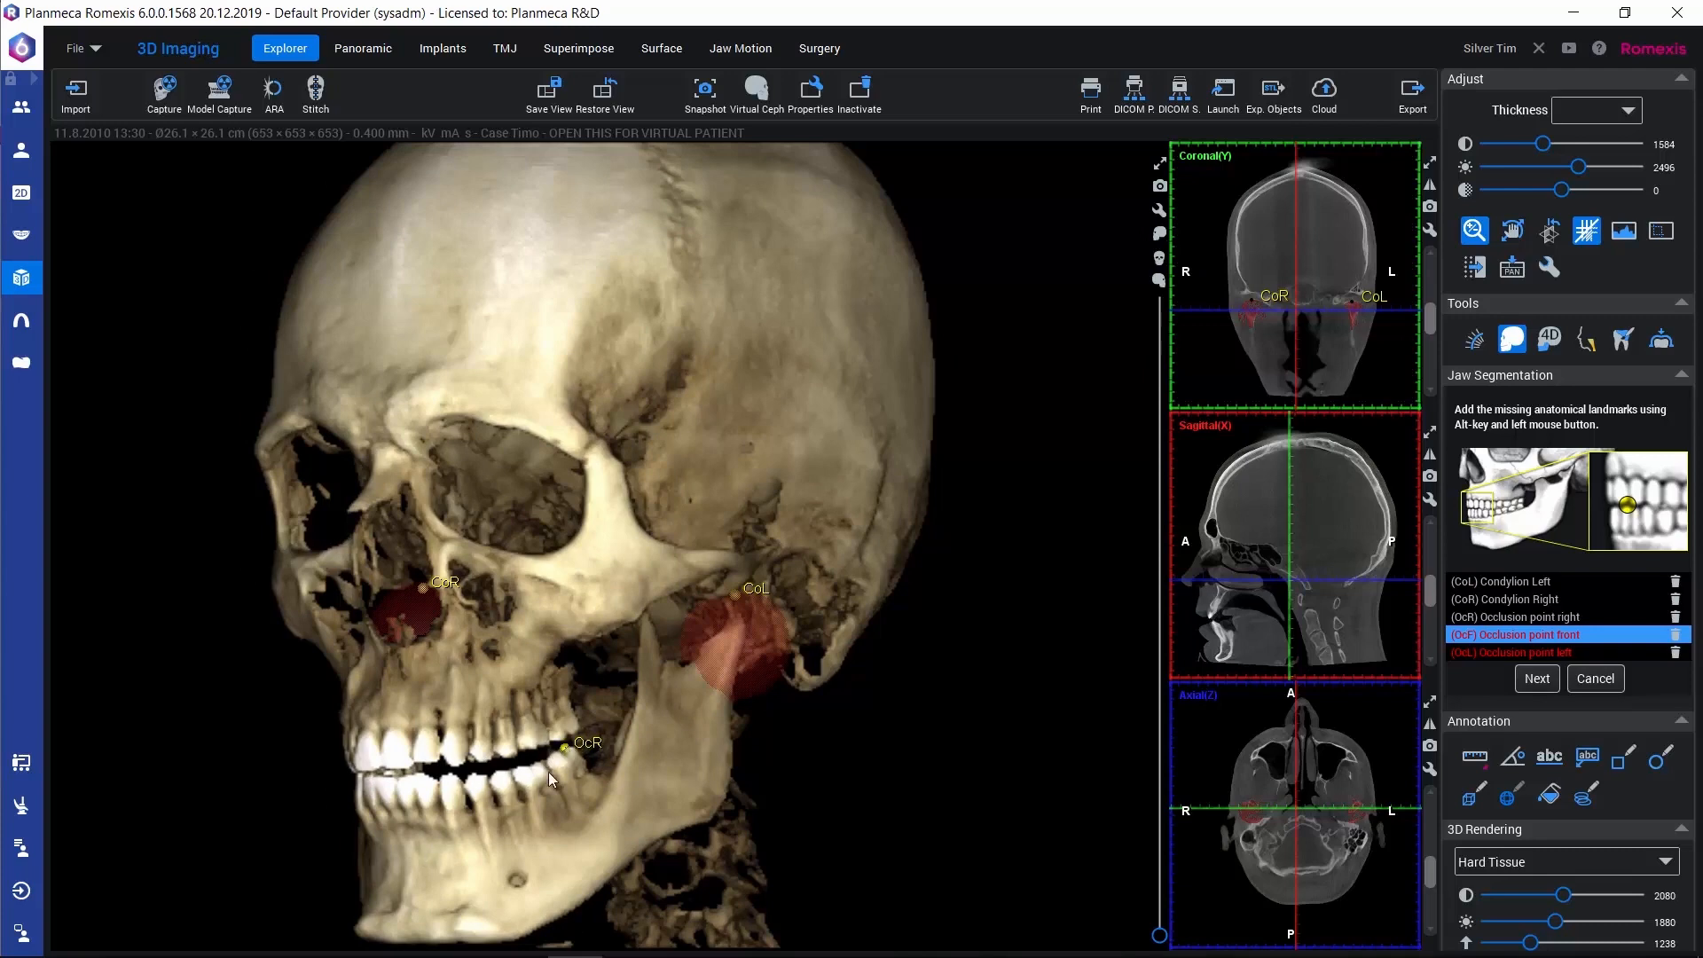
left_click_drag(408, 854, 844, 850)
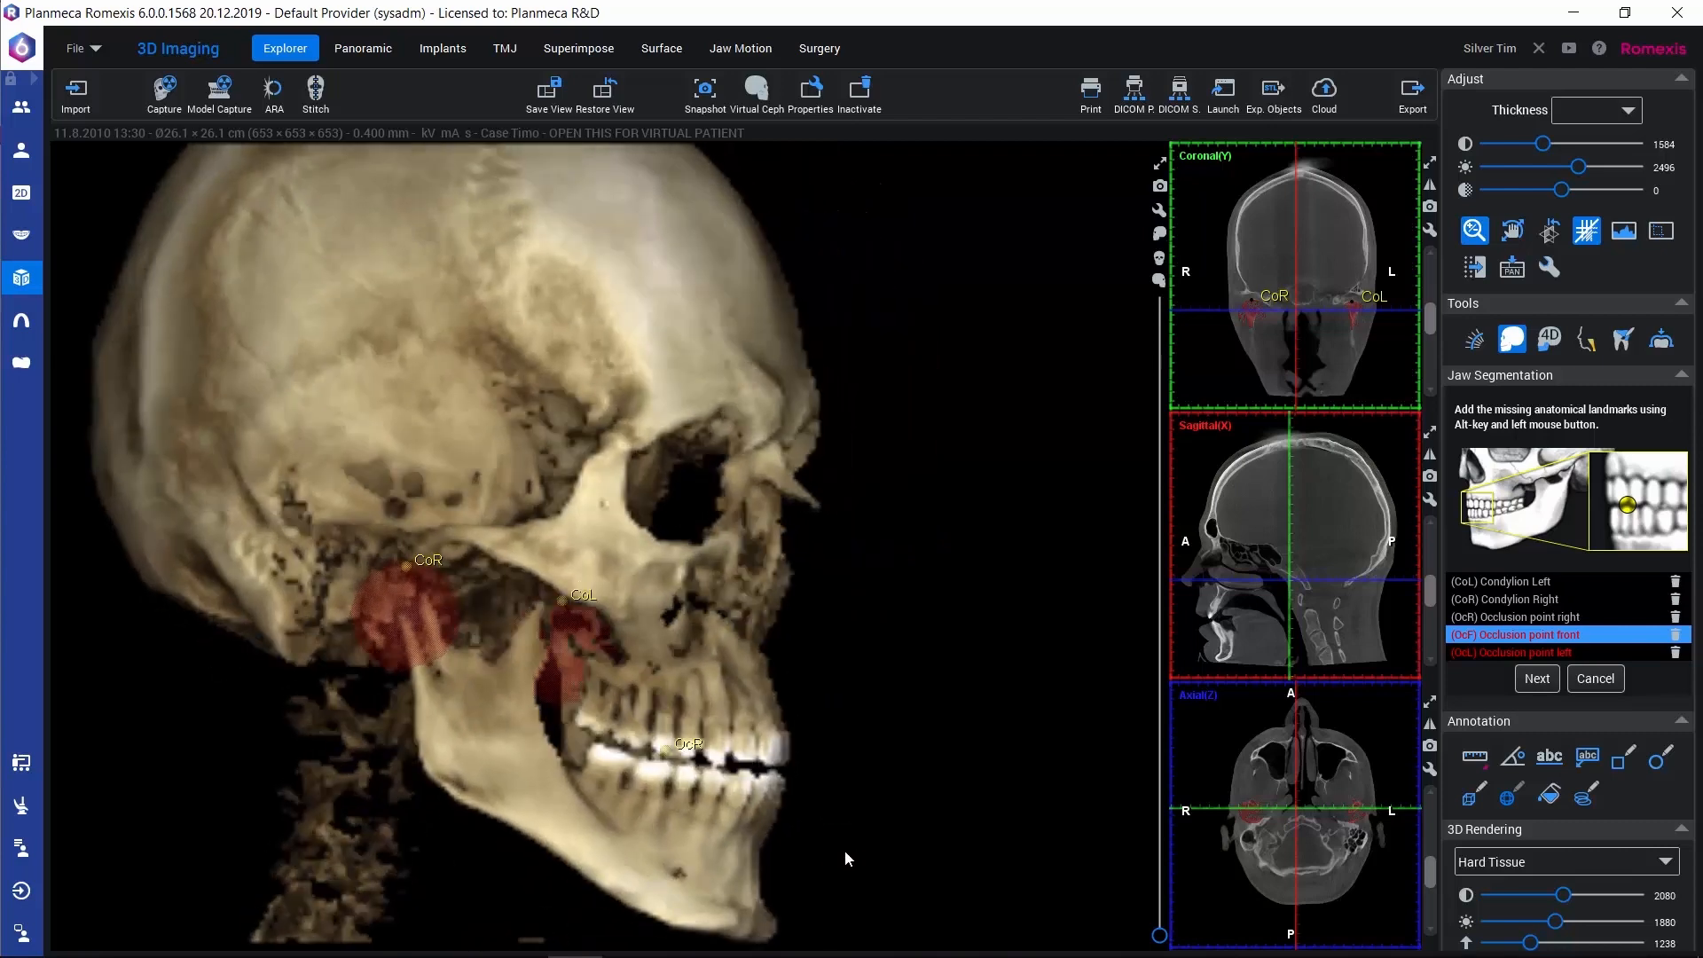
Reselect the right occlusion point and place it again between the rearmost upper and lower teeth on the skull's right side
left_click(1501, 620)
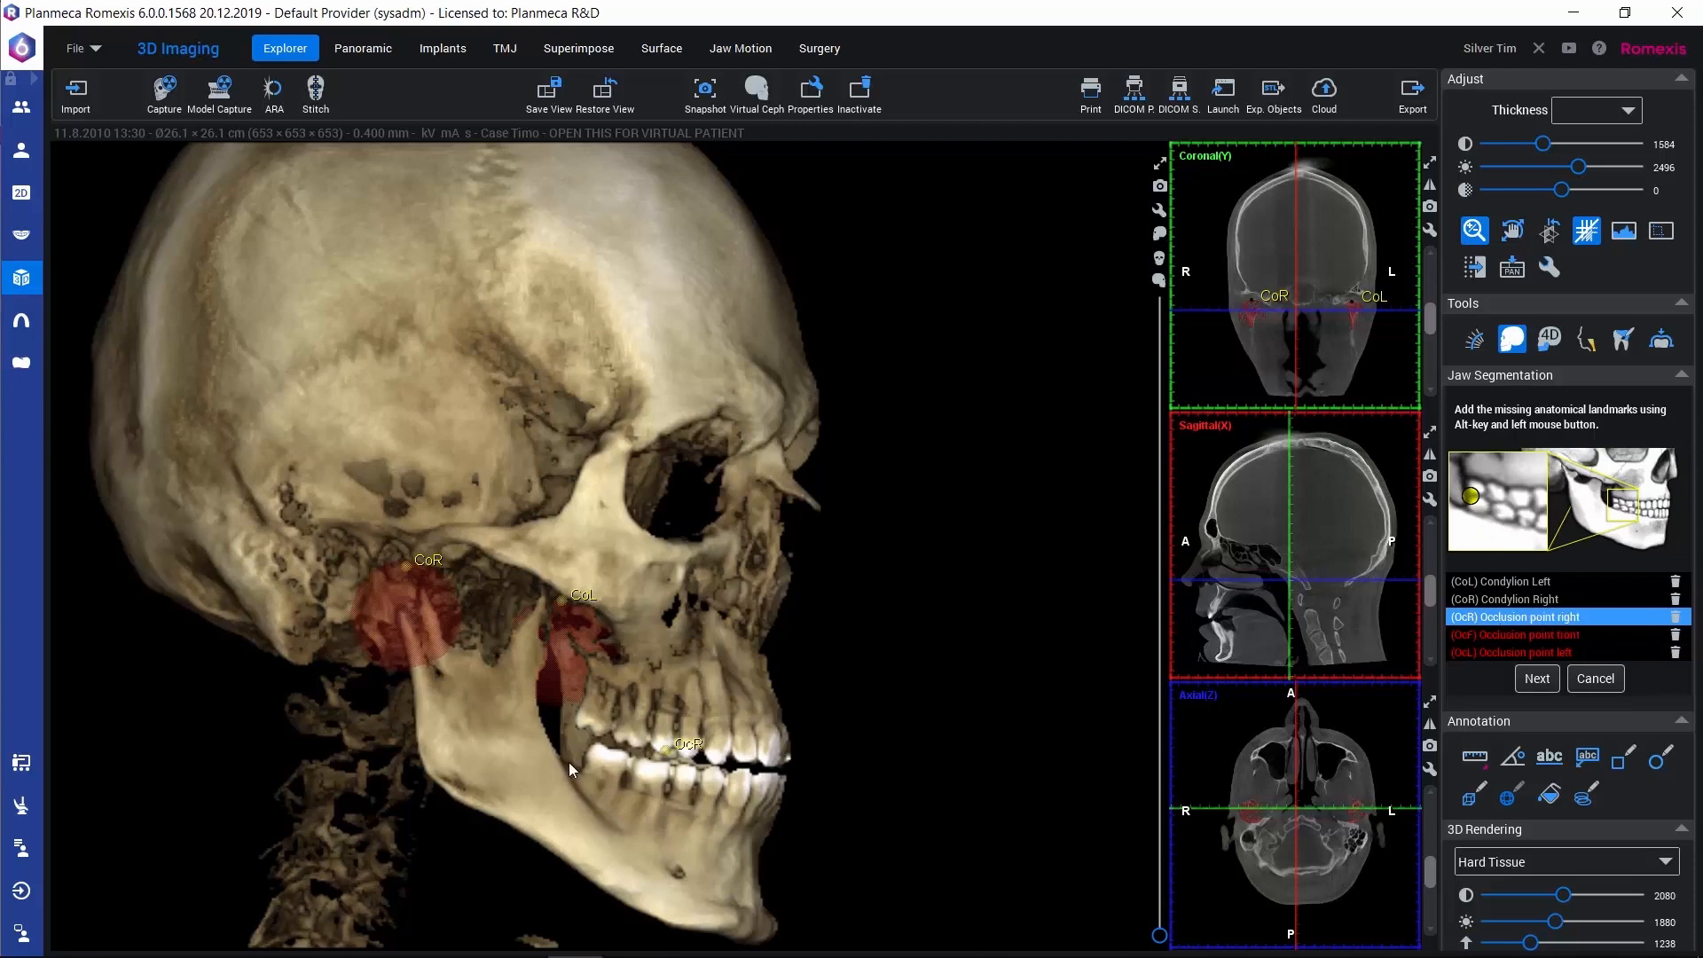
left_click_drag(539, 830, 543, 837)
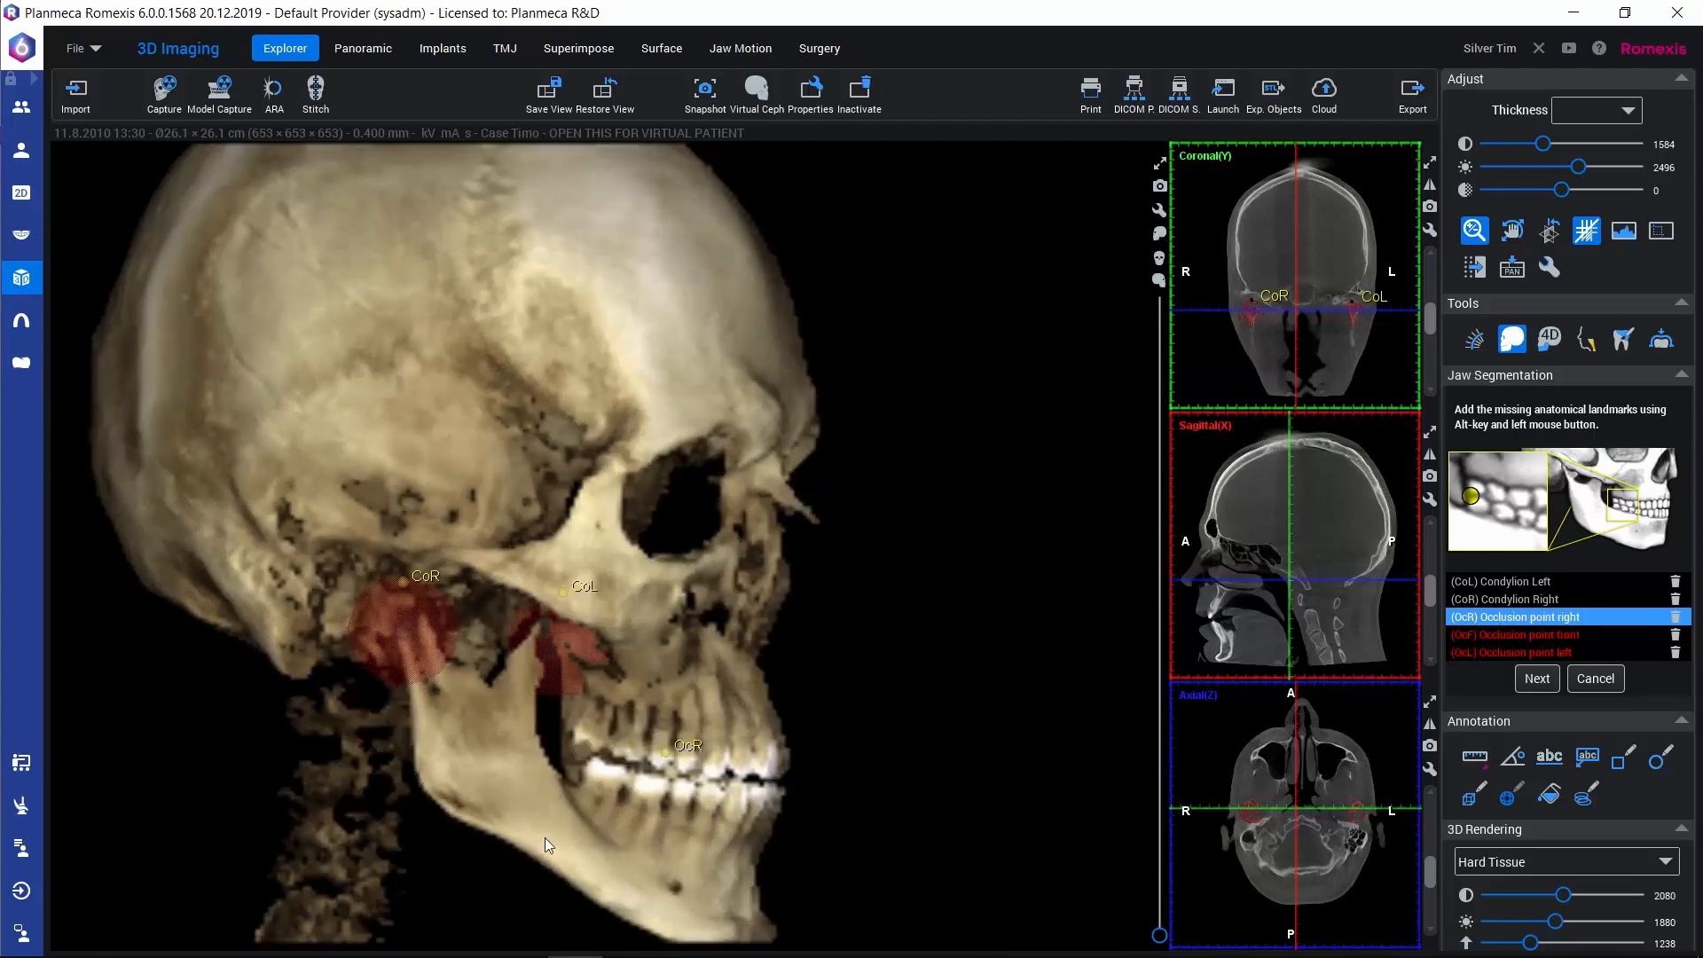
left_click(594, 763, "alt")
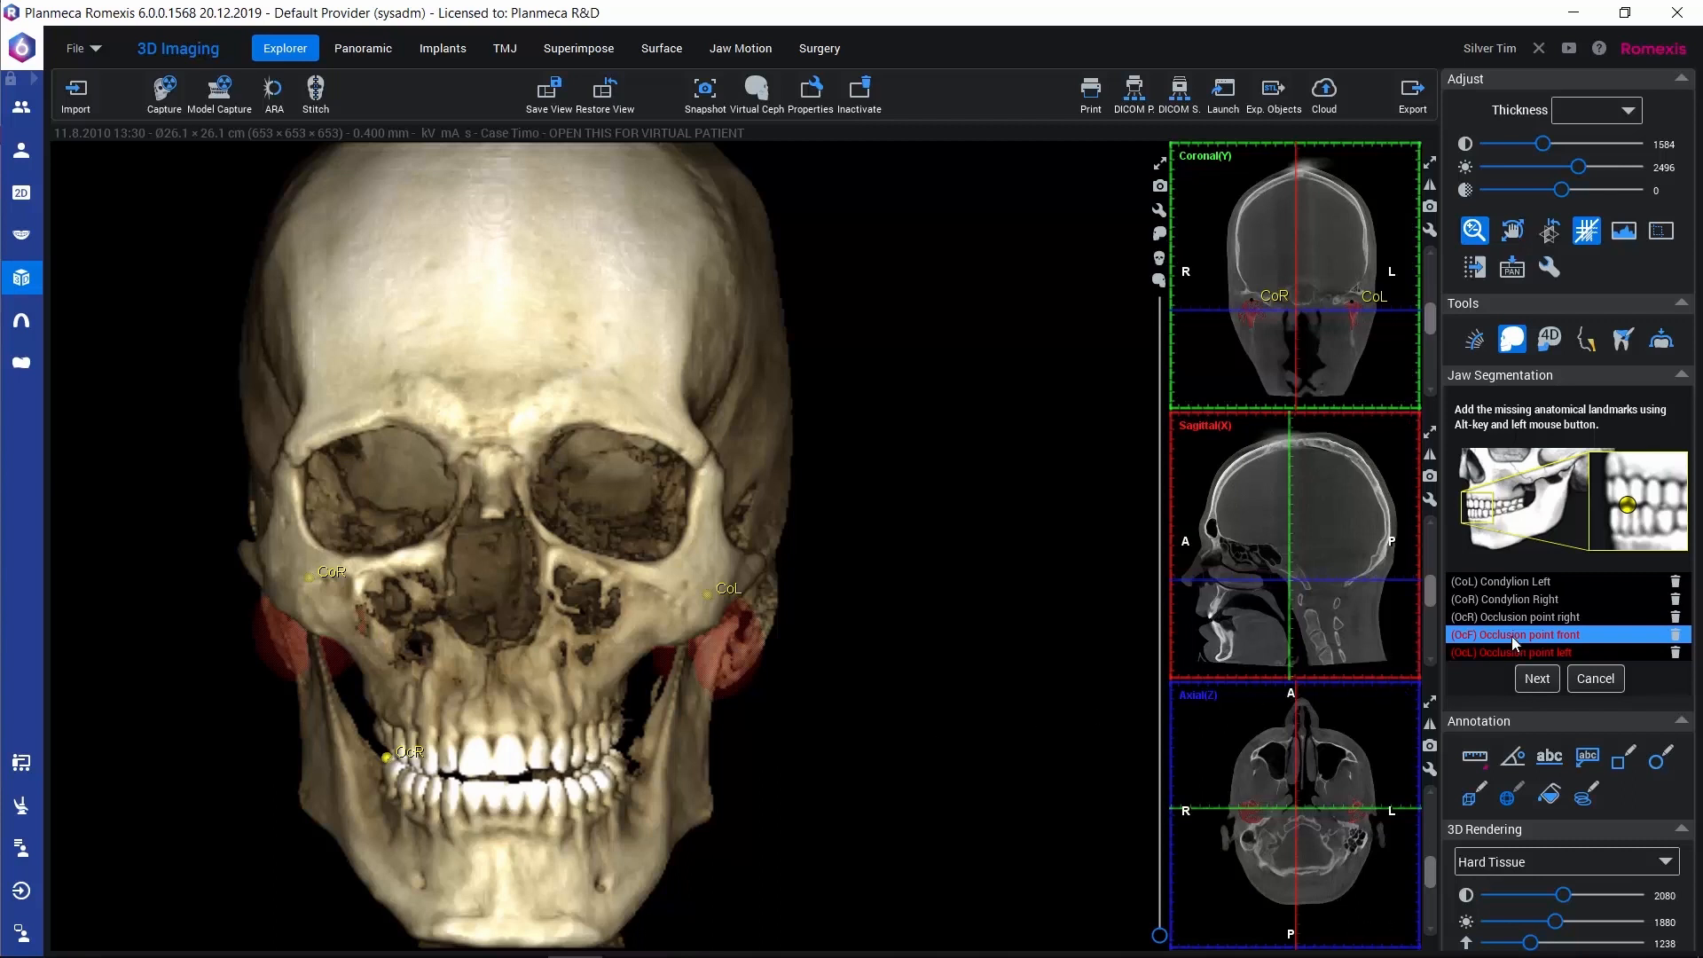
Place the front occlusion point between the incisors and the left one at the rearmost left teeth, and accept the landmarks
left_click(506, 793, "alt")
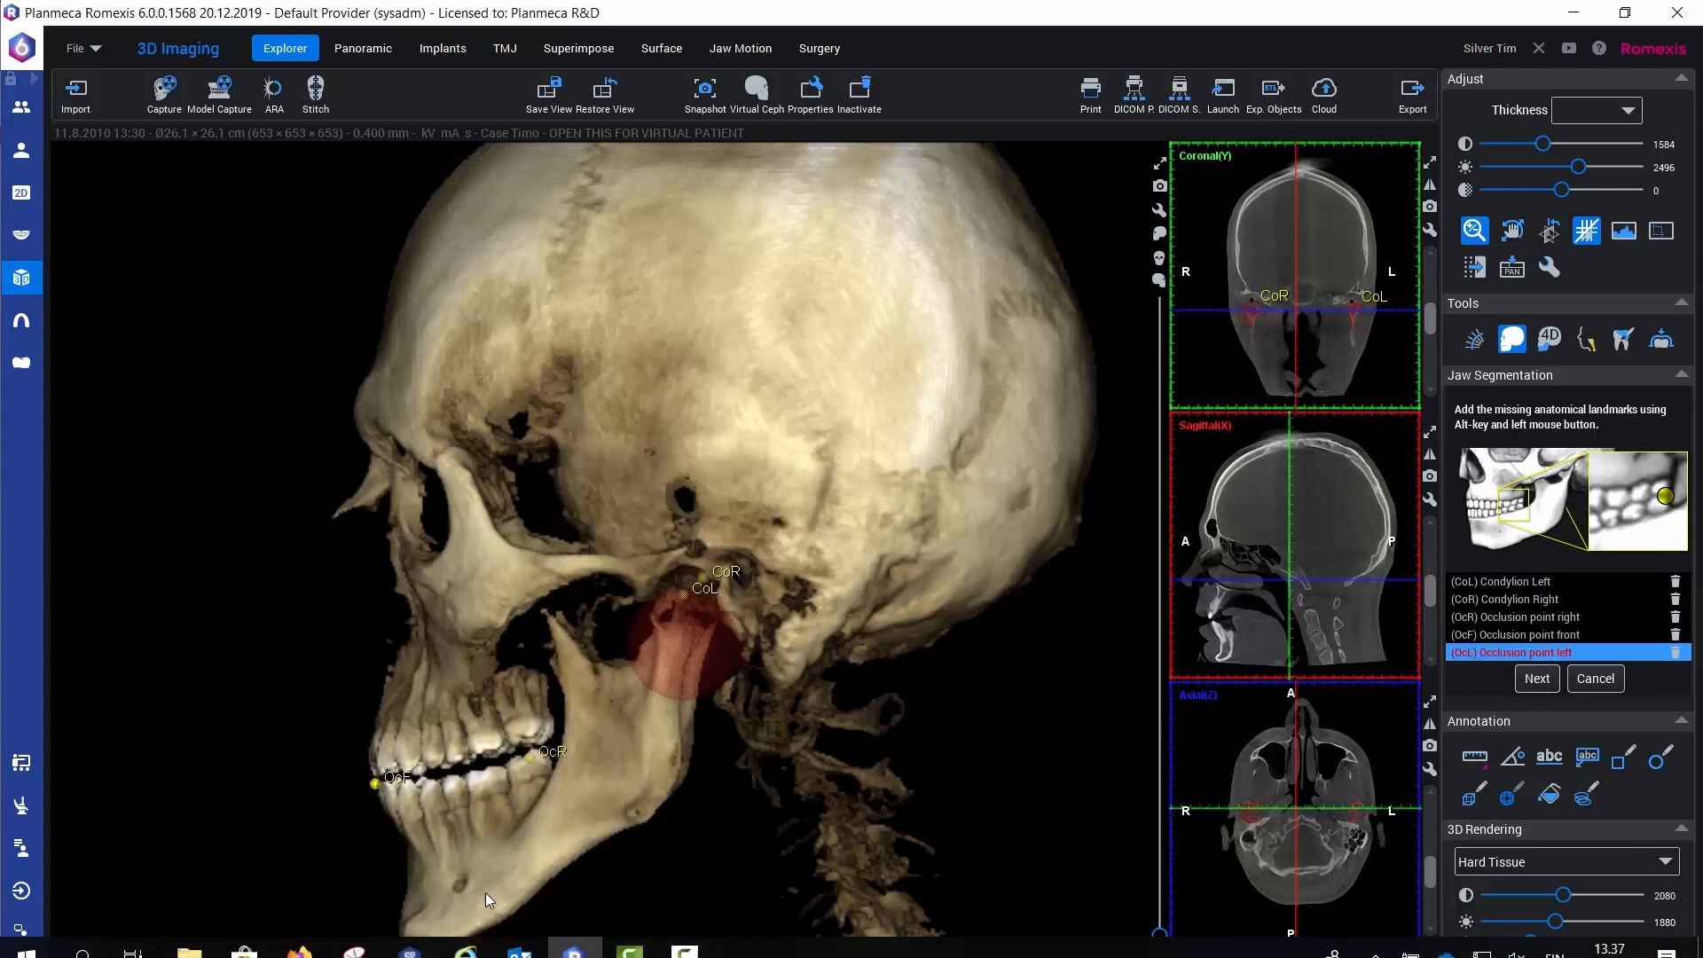
left_click_drag(530, 852, 578, 795)
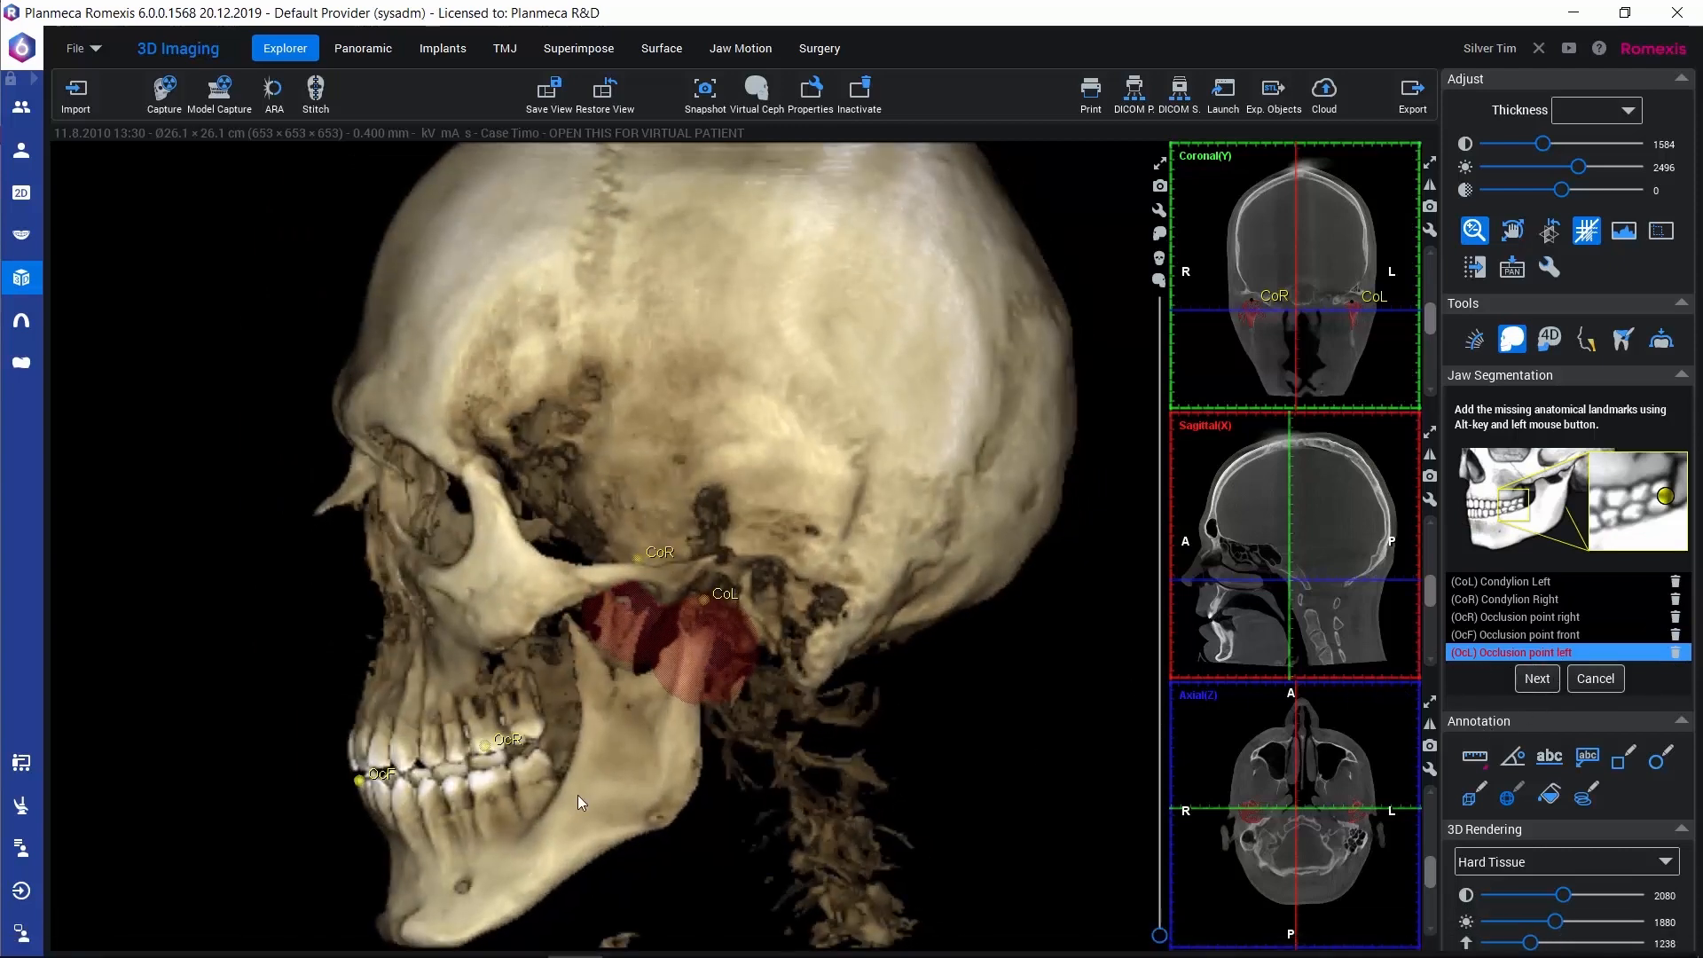
left_click(539, 752, "alt")
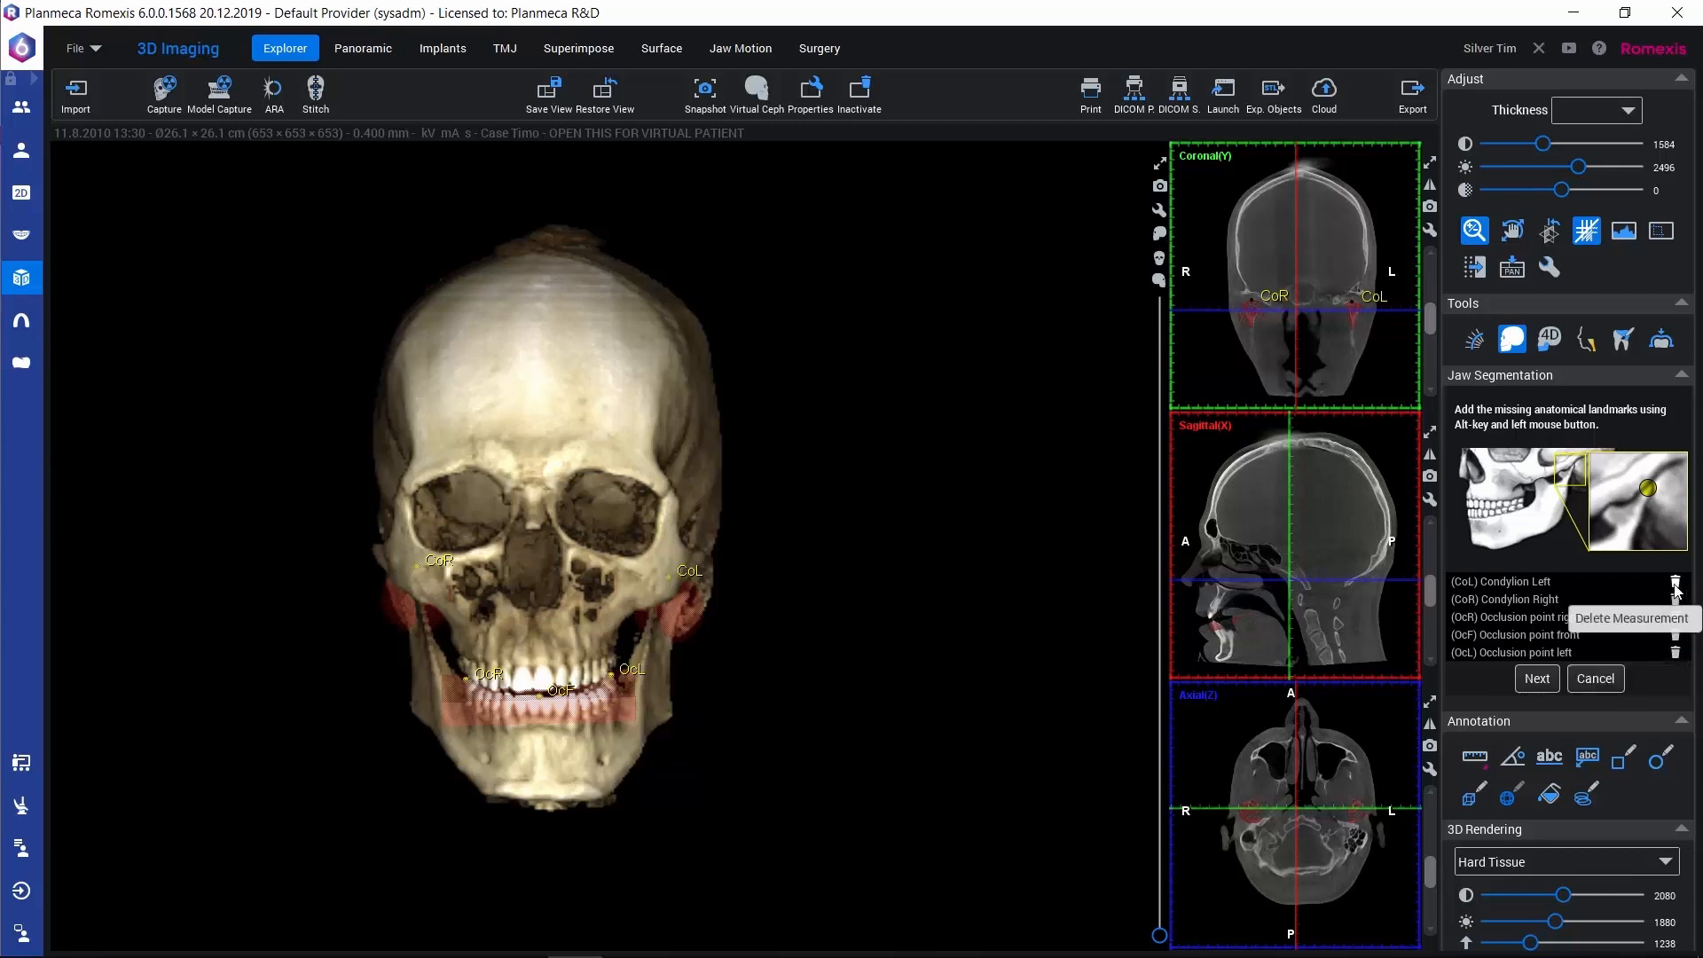
left_click(1537, 680)
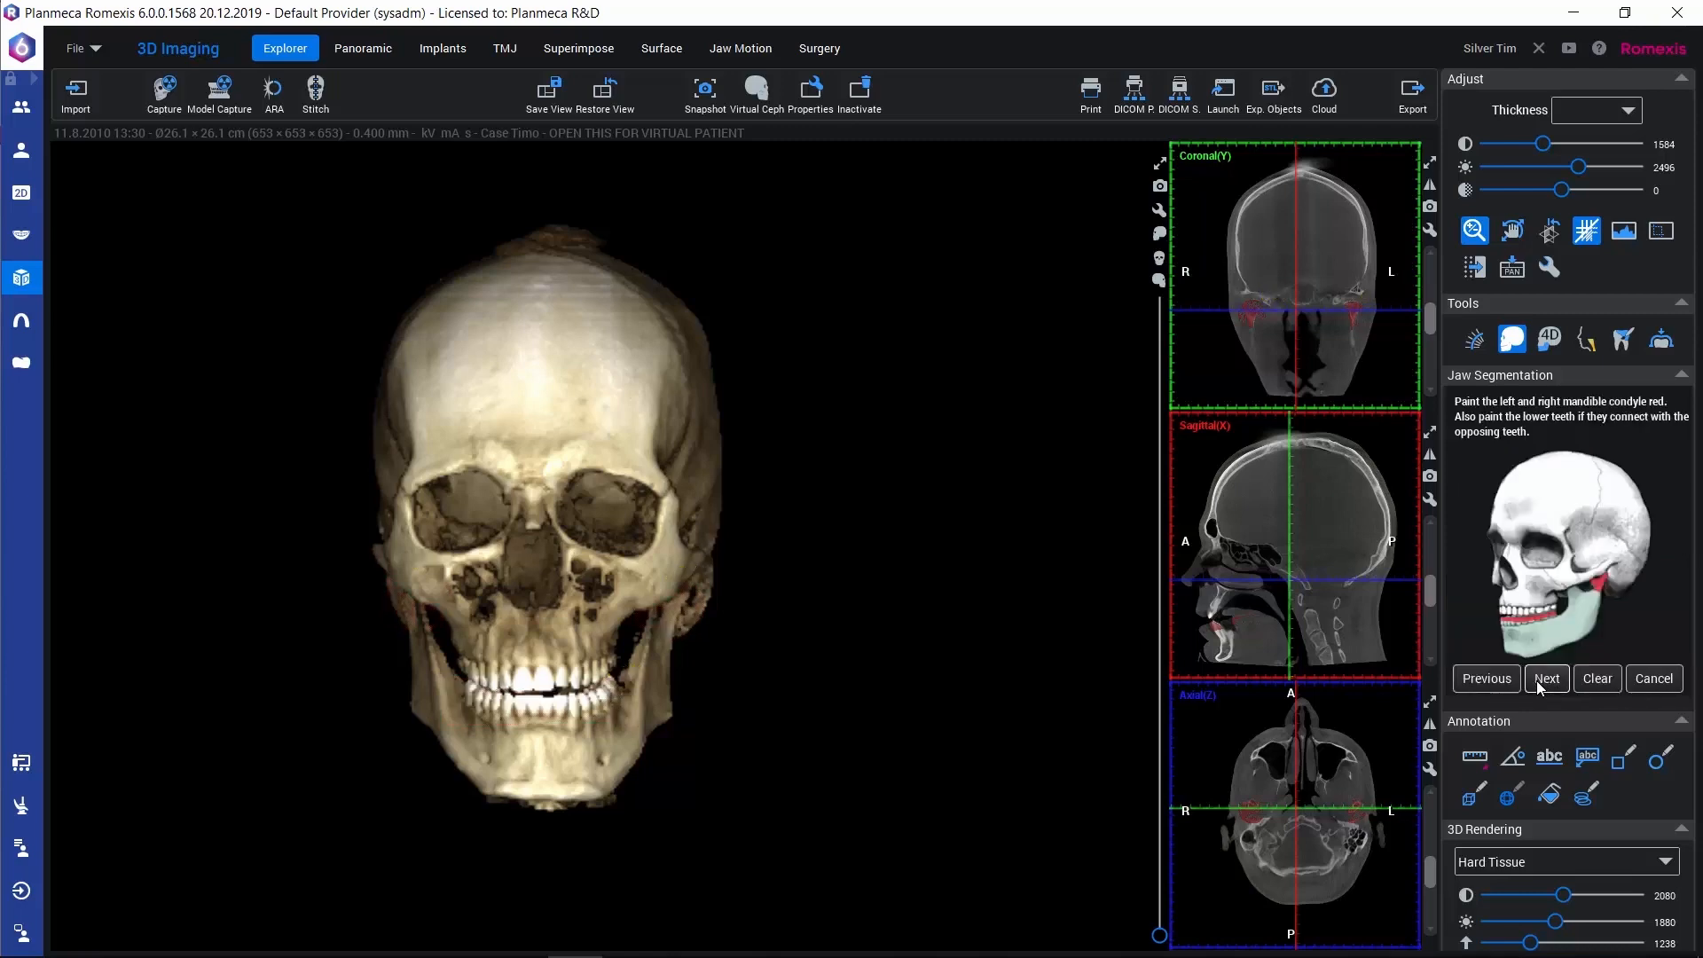
Restore the four-view layout and examine the red paint on the lower teeth across the slices of the enlarged sagittal view
left_click(1160, 164)
left_click(1426, 167)
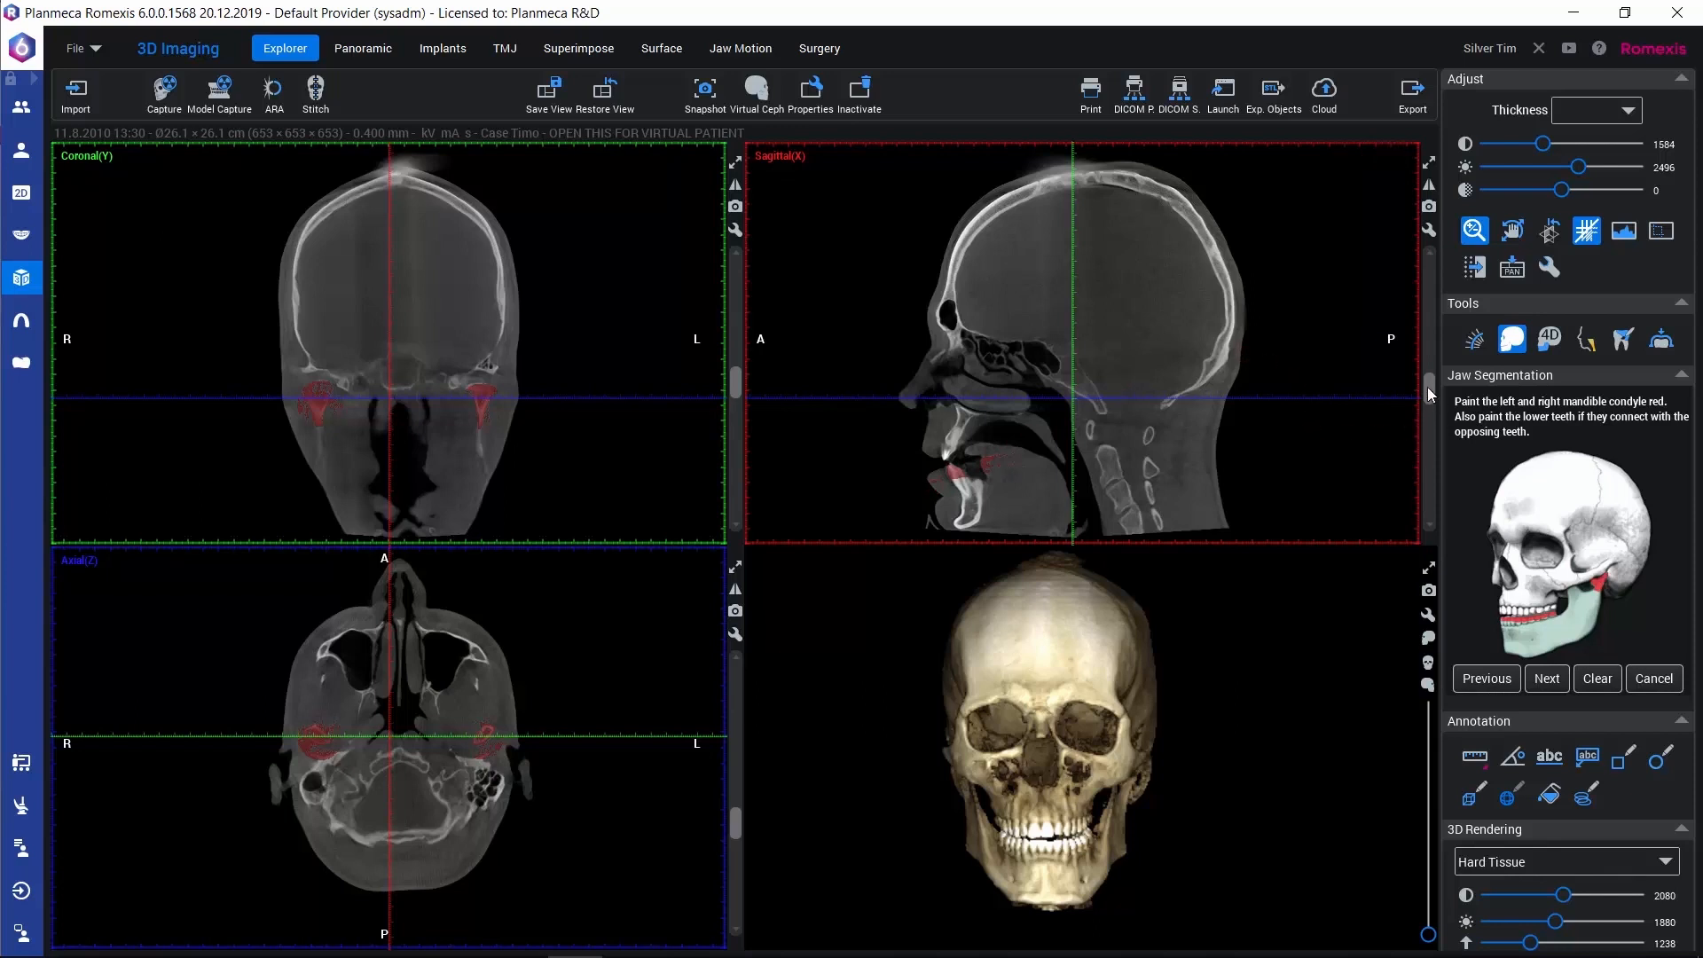
left_click_drag(1428, 387, 1424, 398)
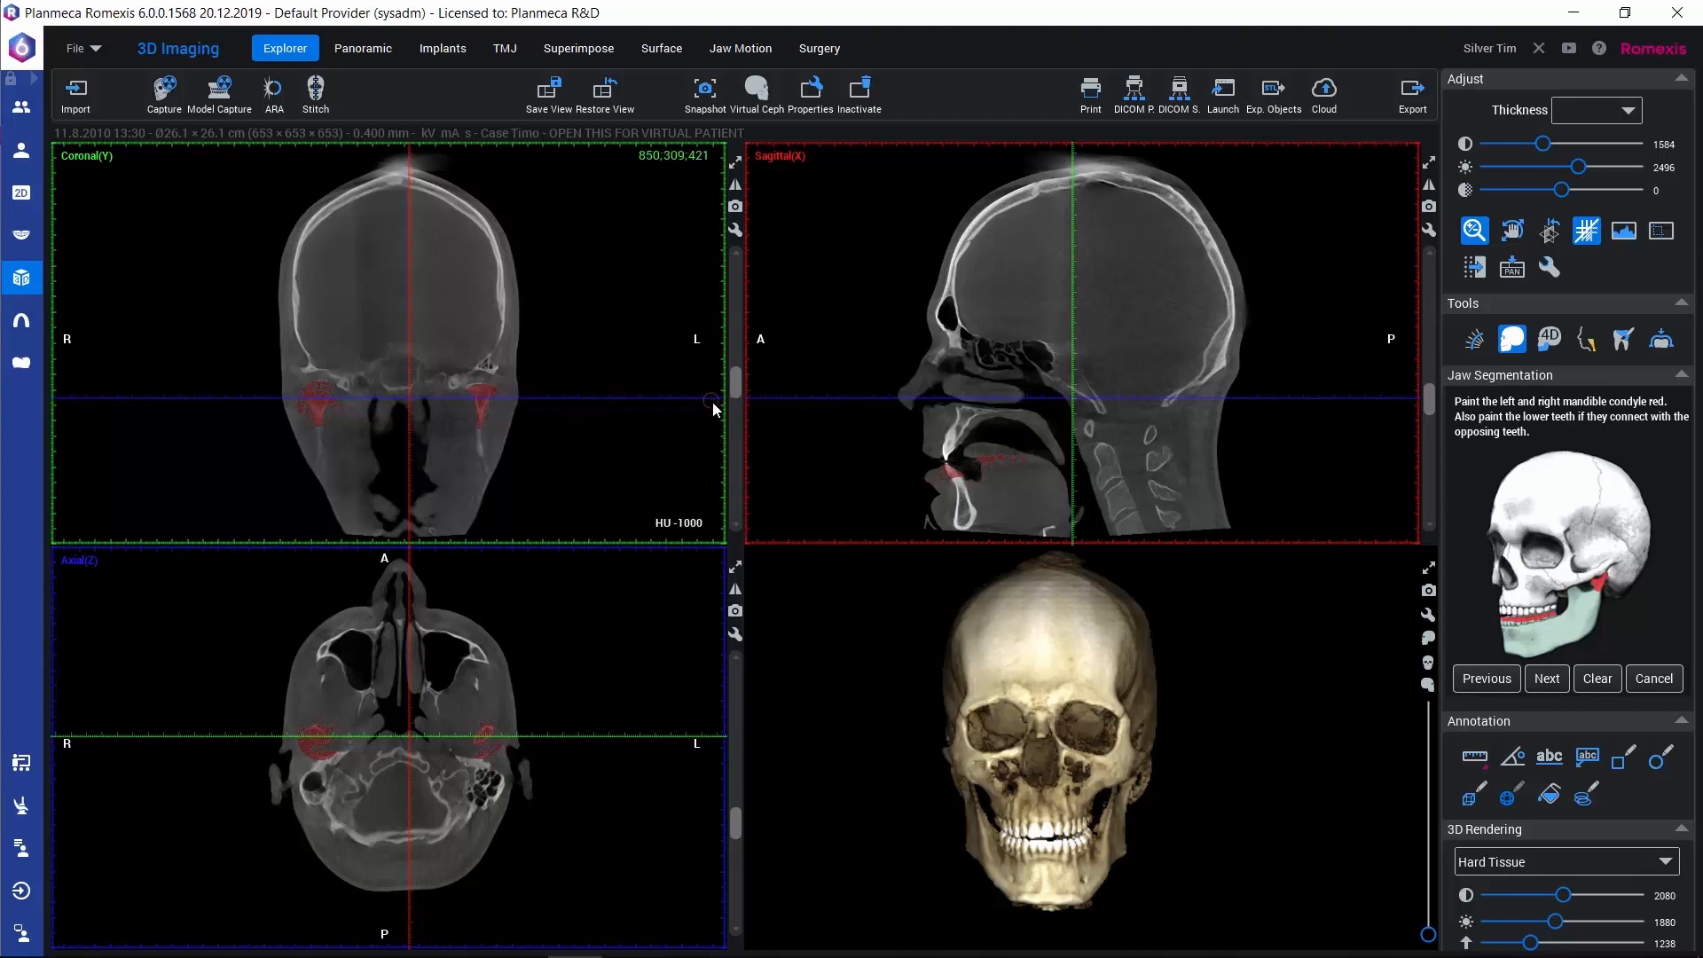
left_click_drag(736, 379, 734, 383)
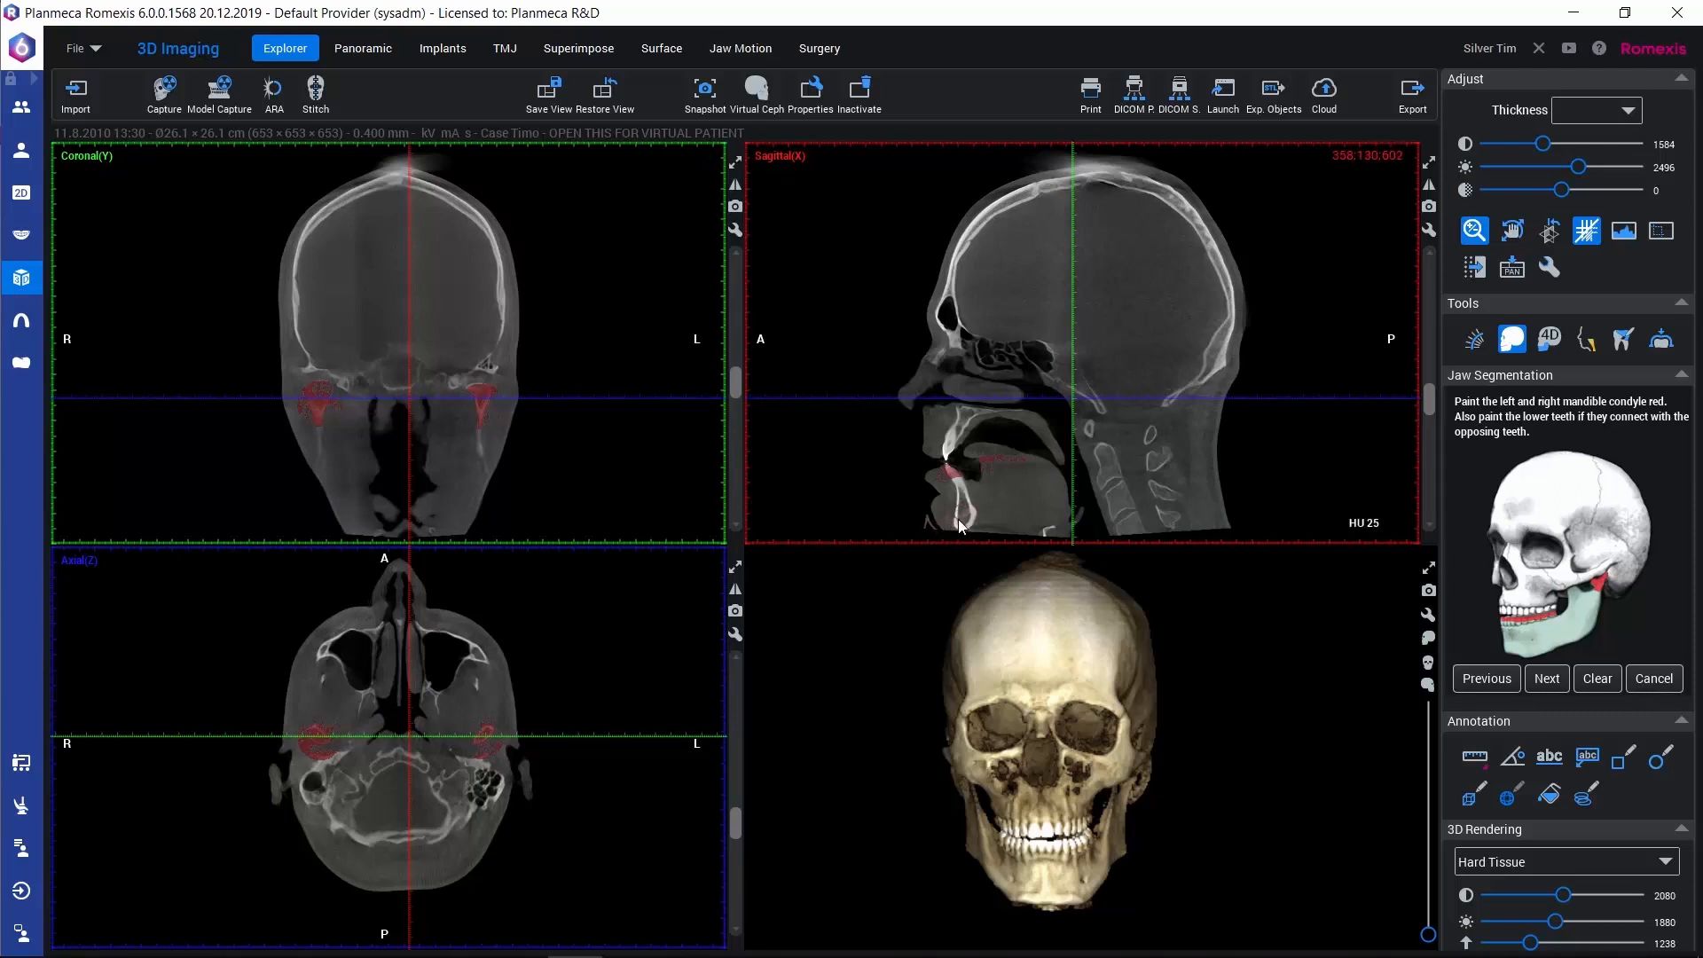
left_click(944, 475)
left_click(1429, 163)
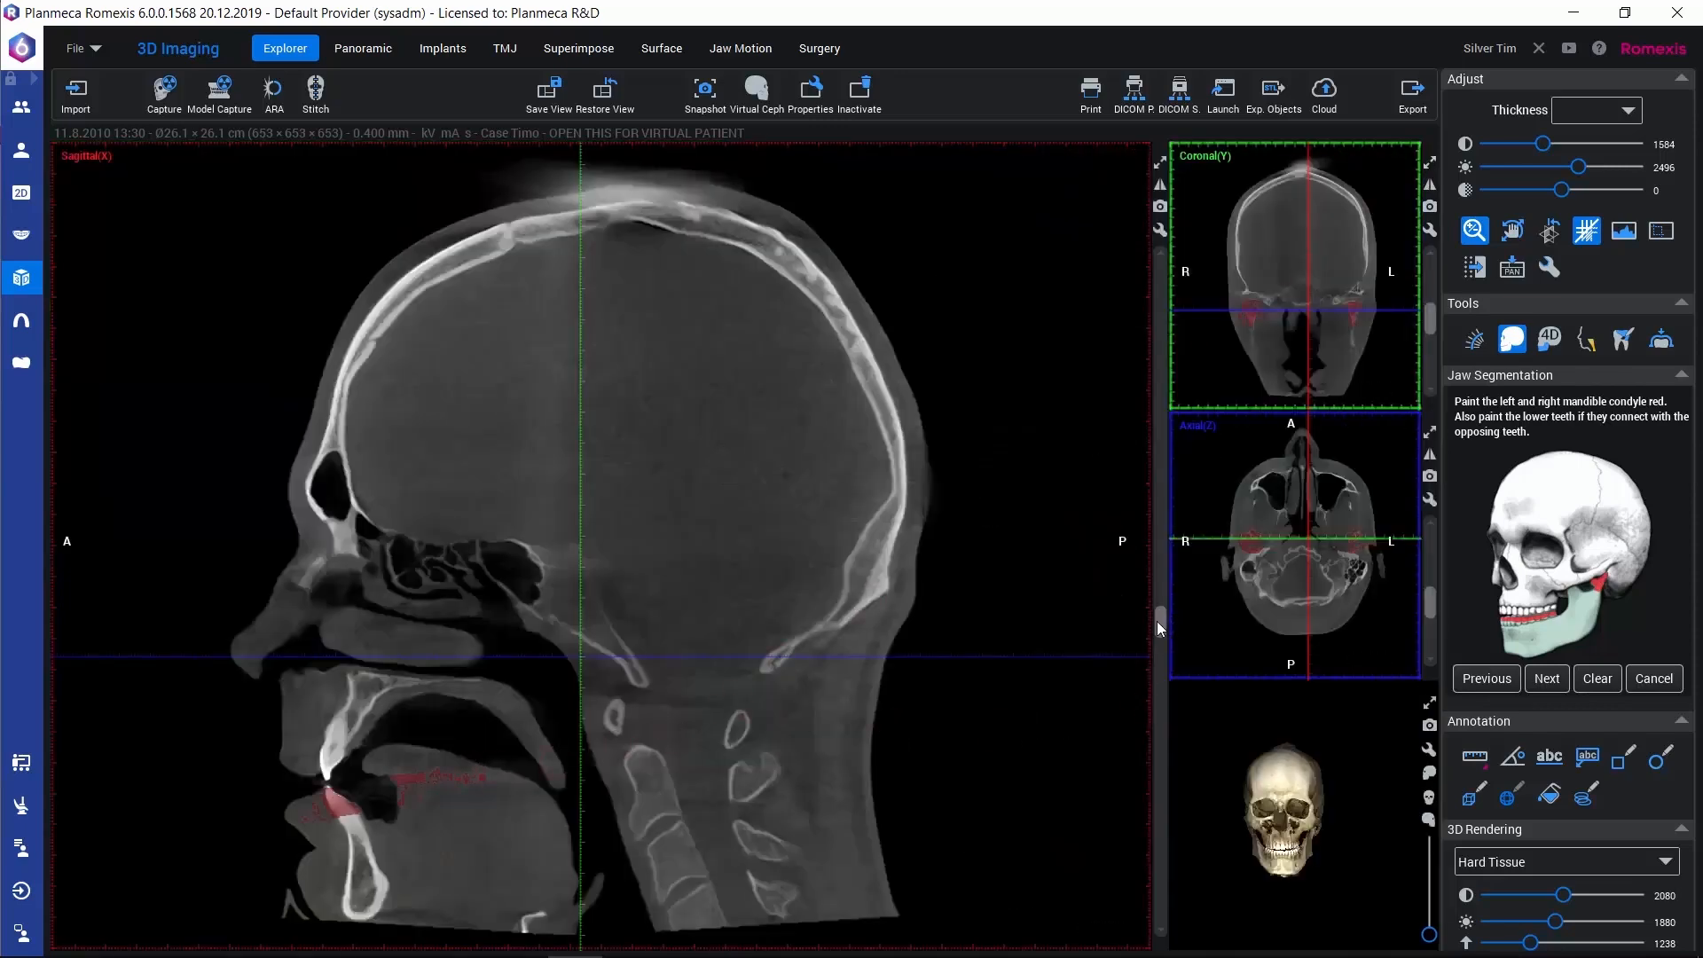
left_click_drag(1156, 621, 1139, 682)
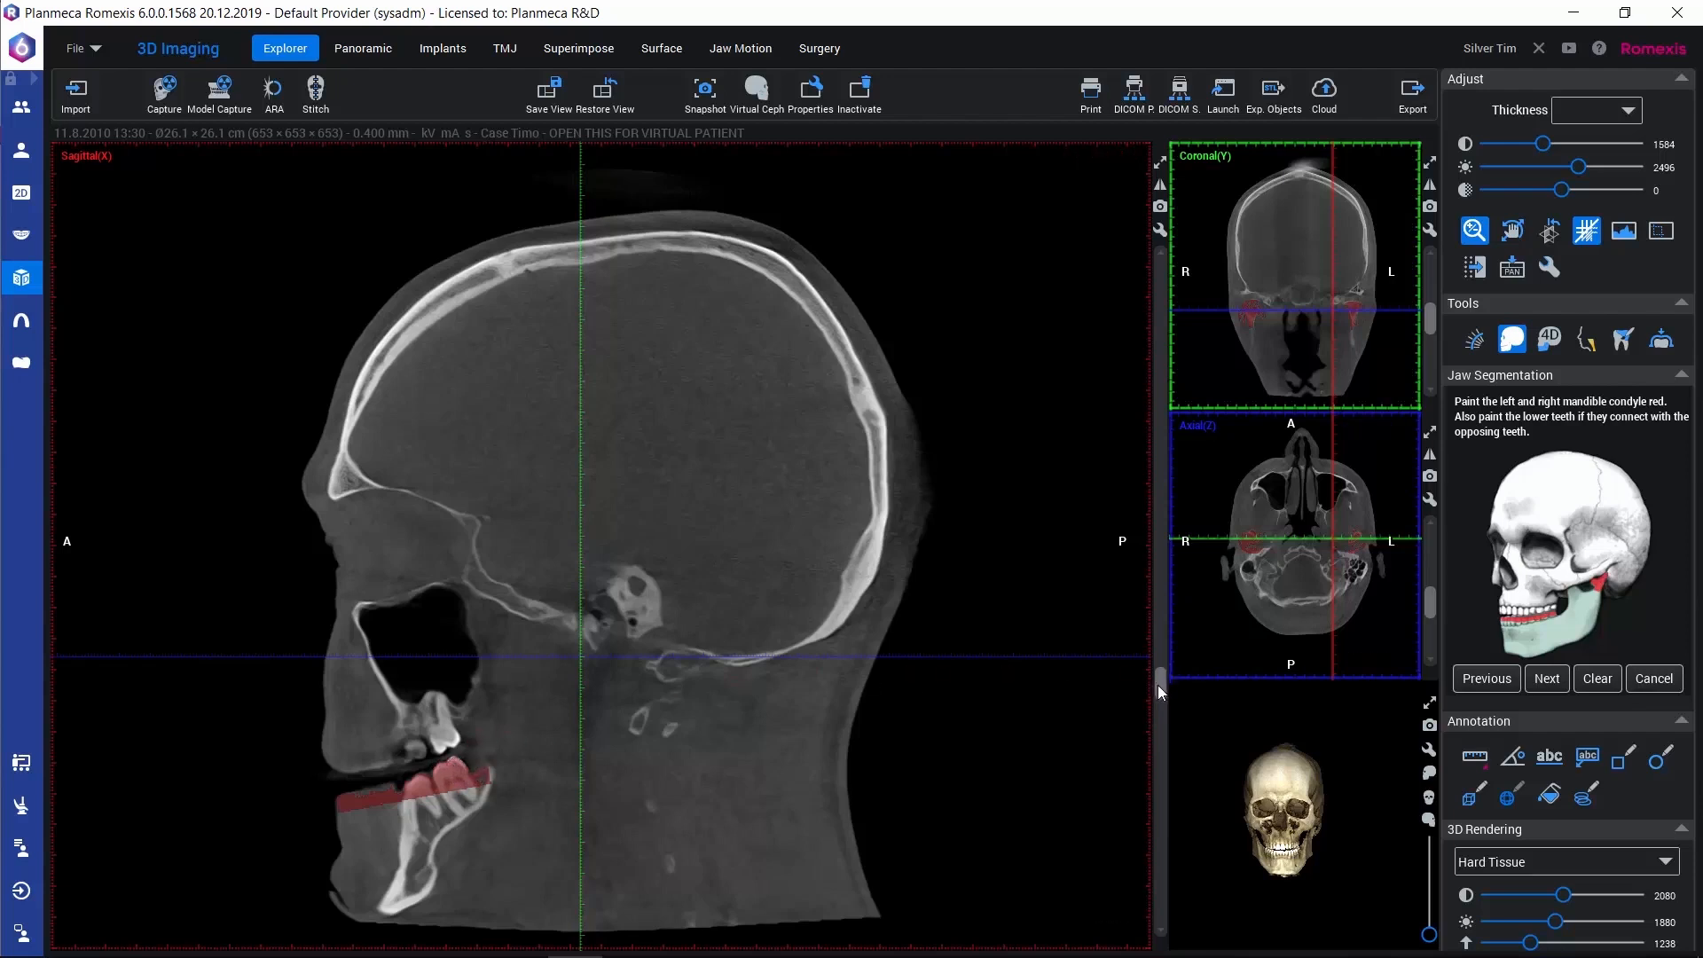
left_click_drag(1157, 684, 1179, 594)
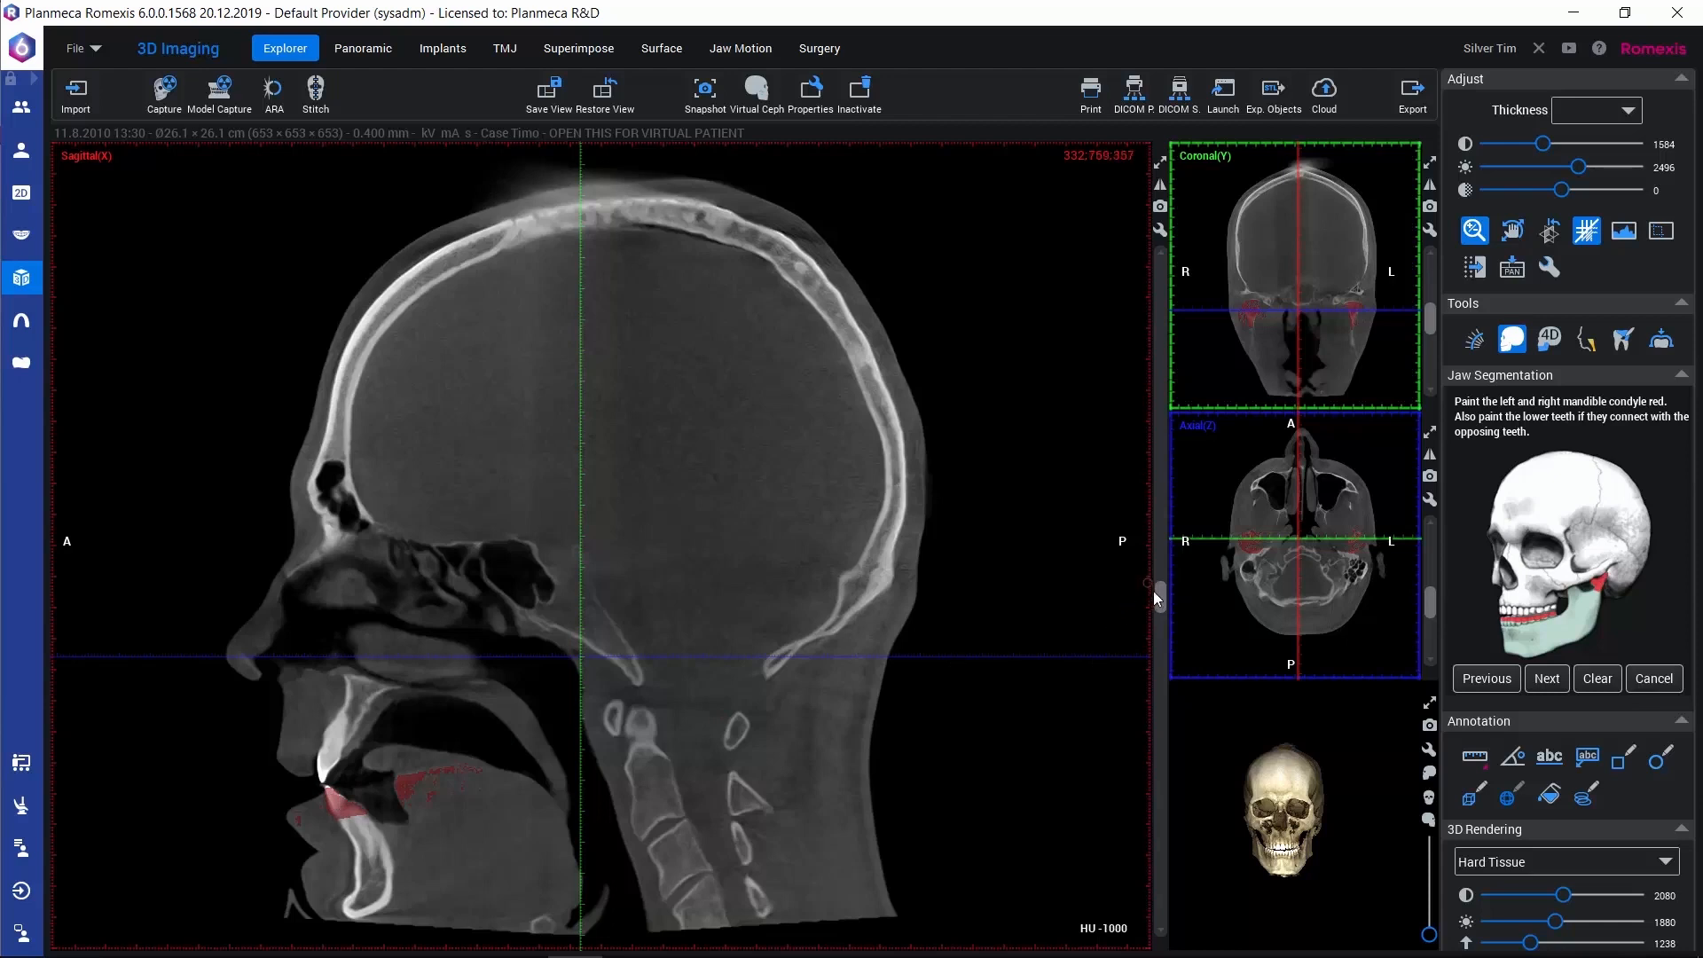
left_click_drag(1160, 597, 1110, 678)
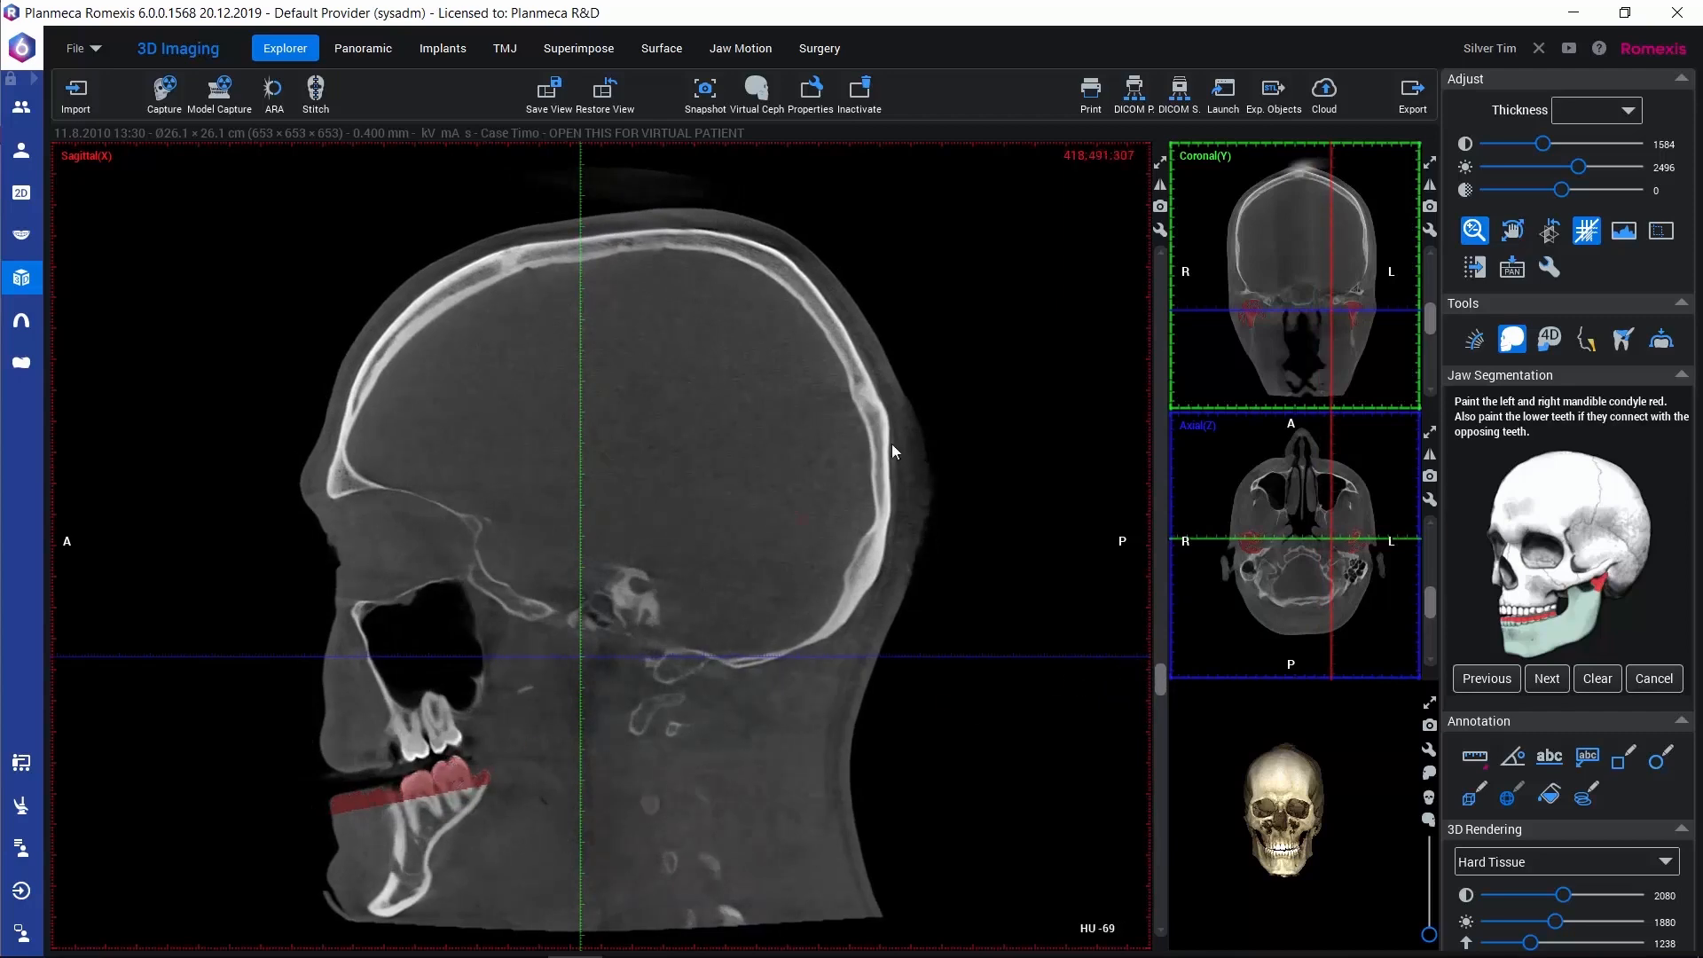
Check the red-painted condyles across the slices of the enlarged coronal view and accept the painting
left_click(1161, 164)
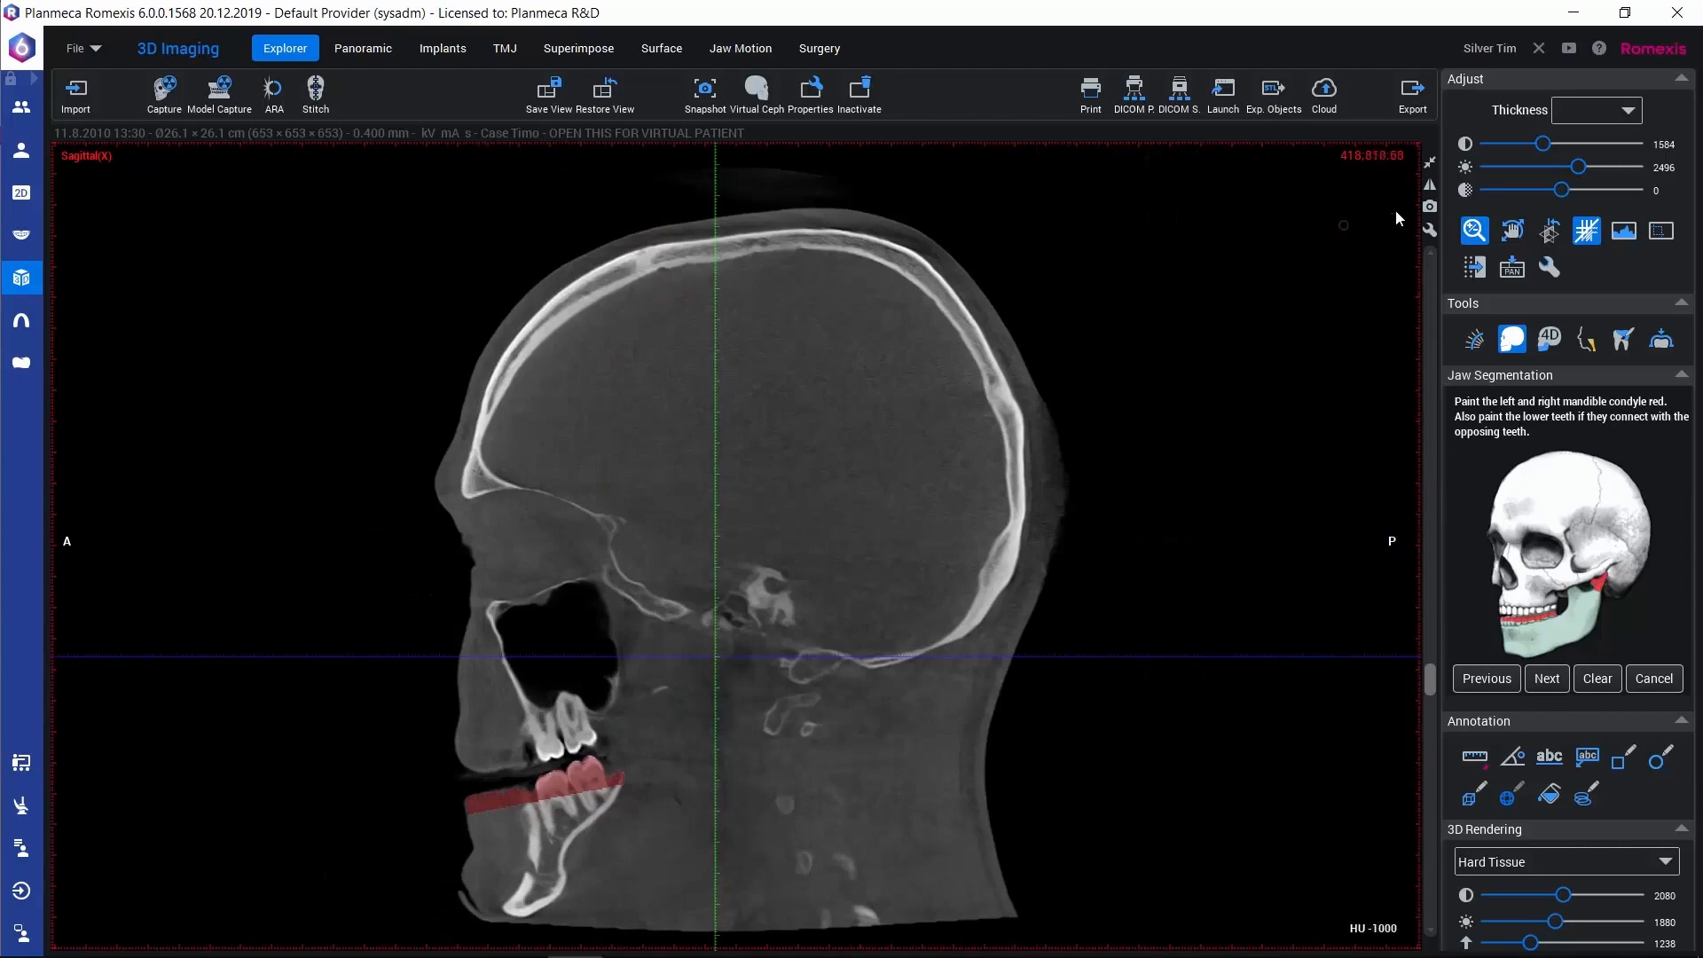
left_click(1430, 163)
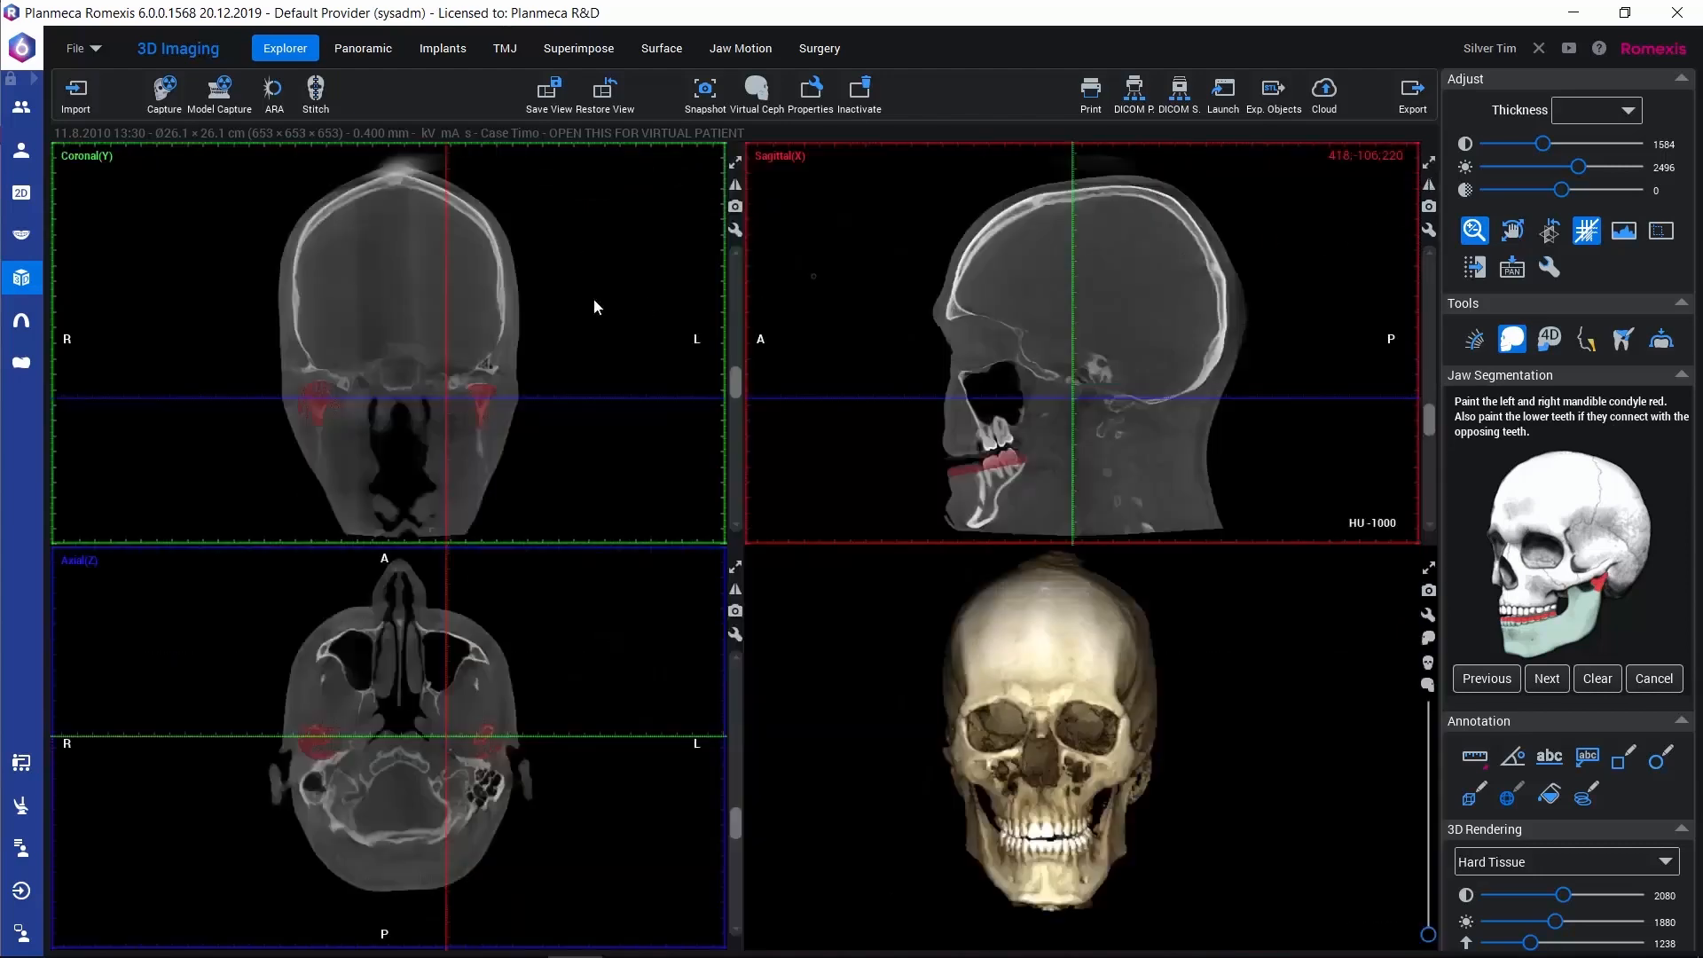
left_click(735, 163)
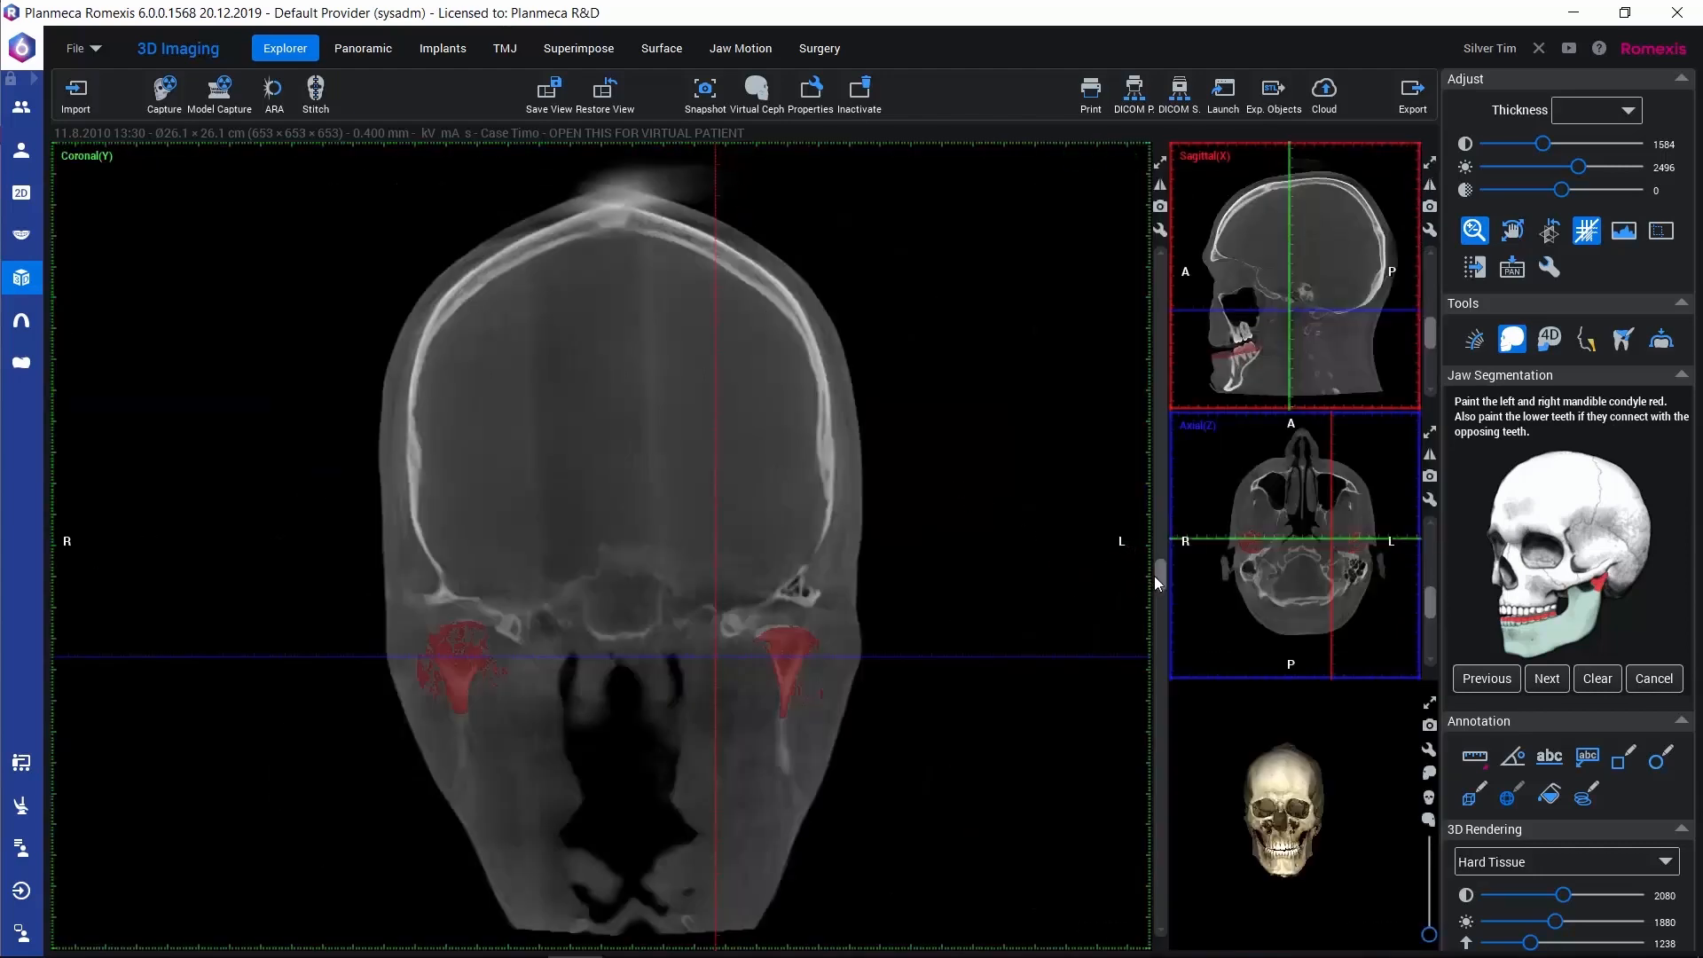
mouse_move(1155, 577)
left_mouse_down()
mouse_move(1153, 619)
mouse_move(1164, 548)
mouse_move(1153, 566)
left_mouse_up()
scroll(1149, 573, "down", 3)
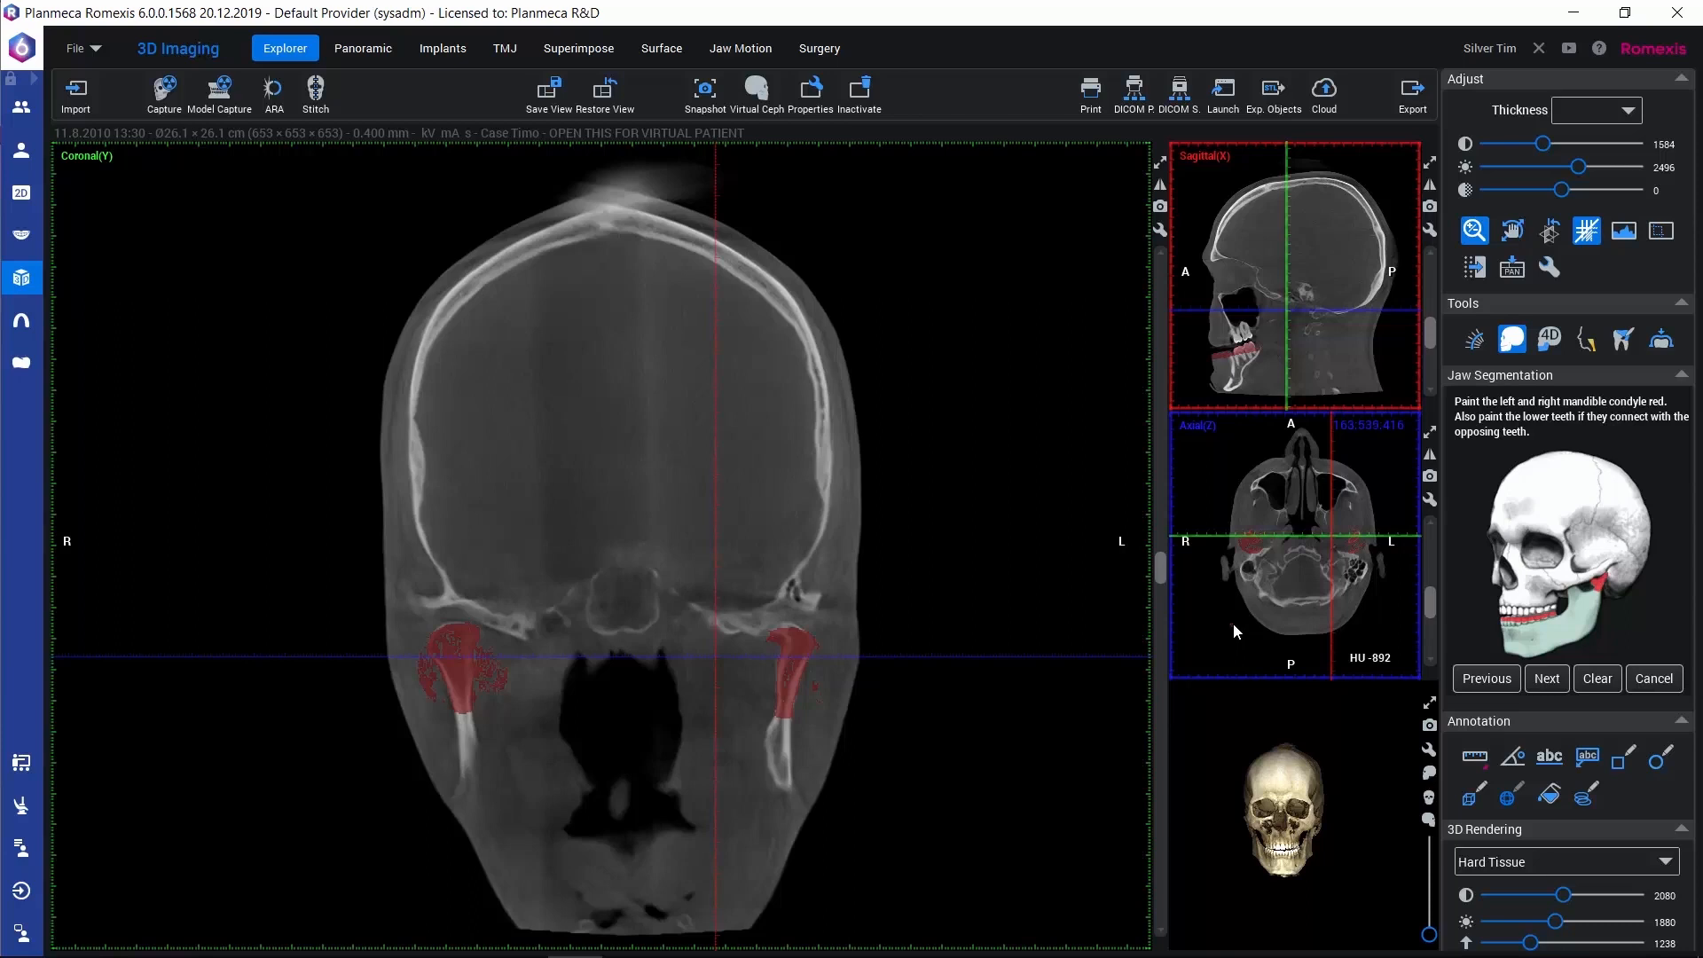
left_click(1546, 679)
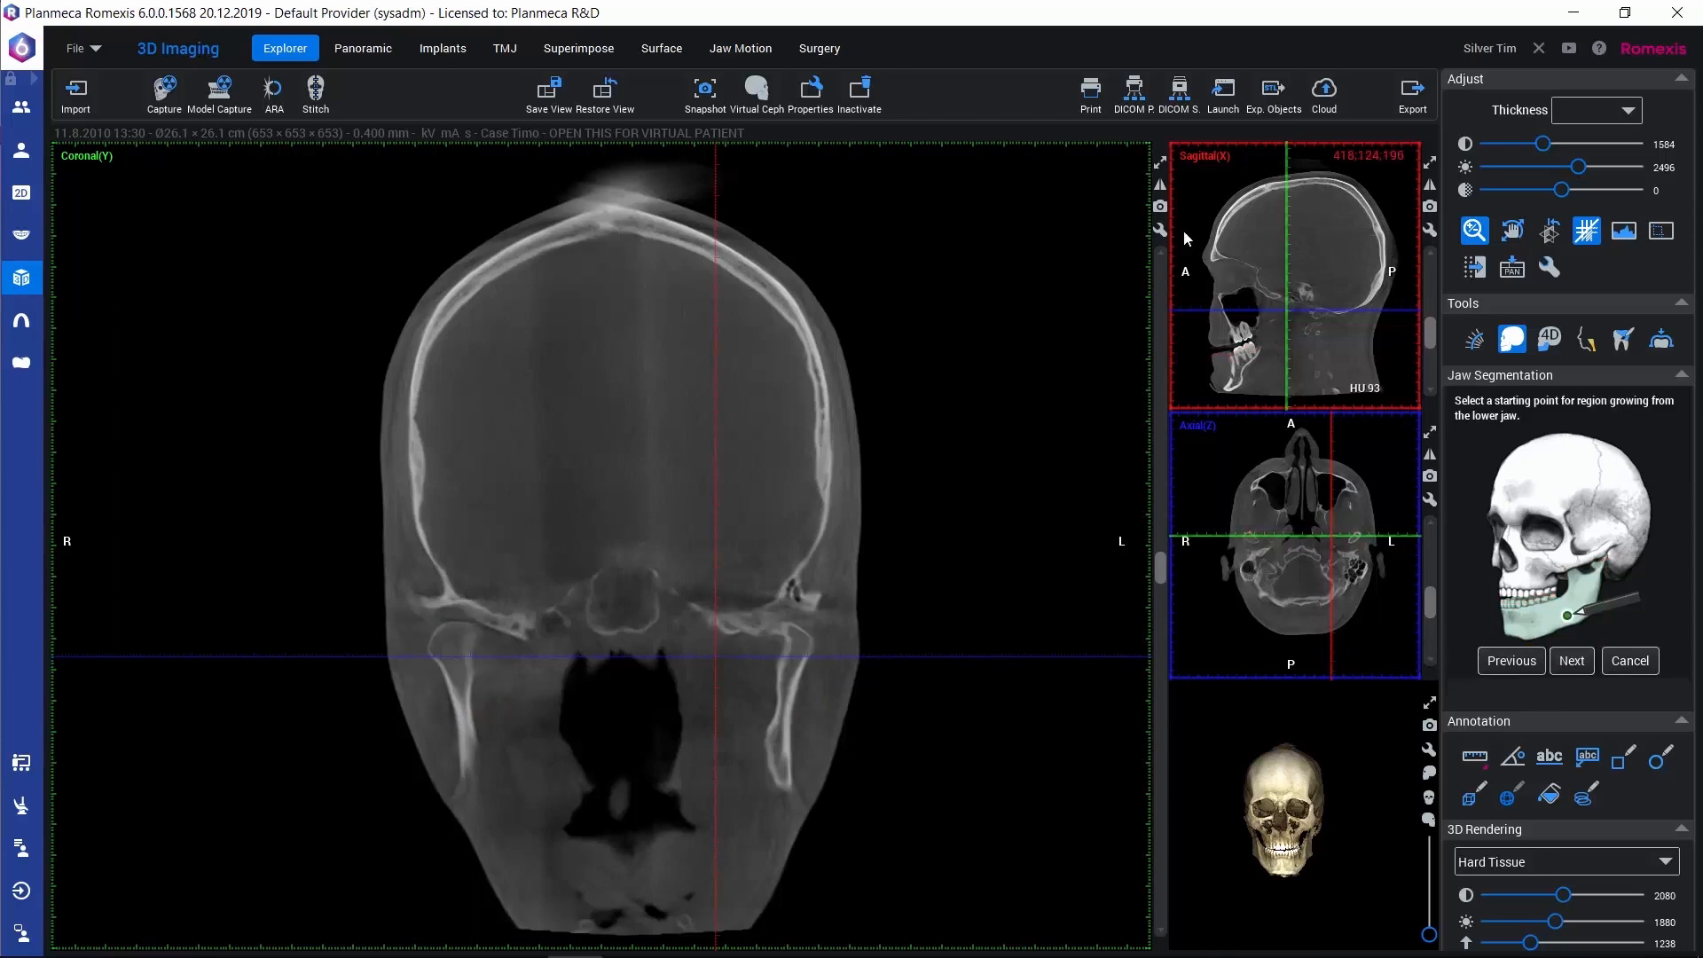
Set the starting point for region growing in the lower jaw's chin bone in the enlarged sagittal slice
left_click(1159, 163)
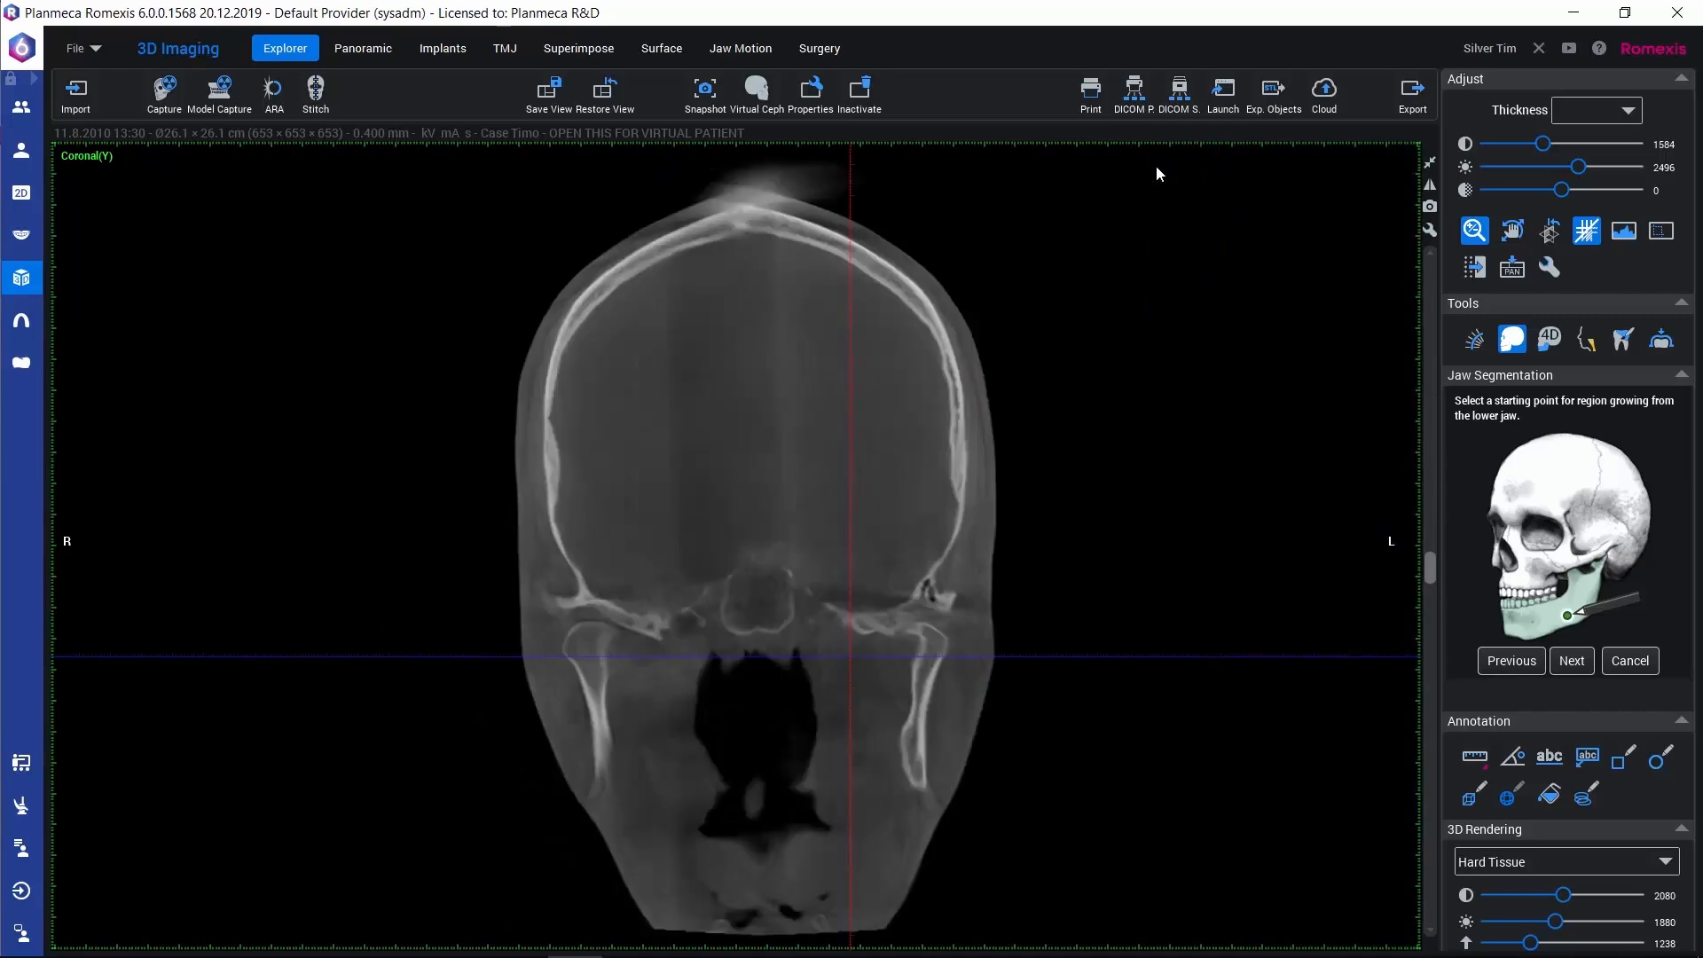
left_click(1430, 163)
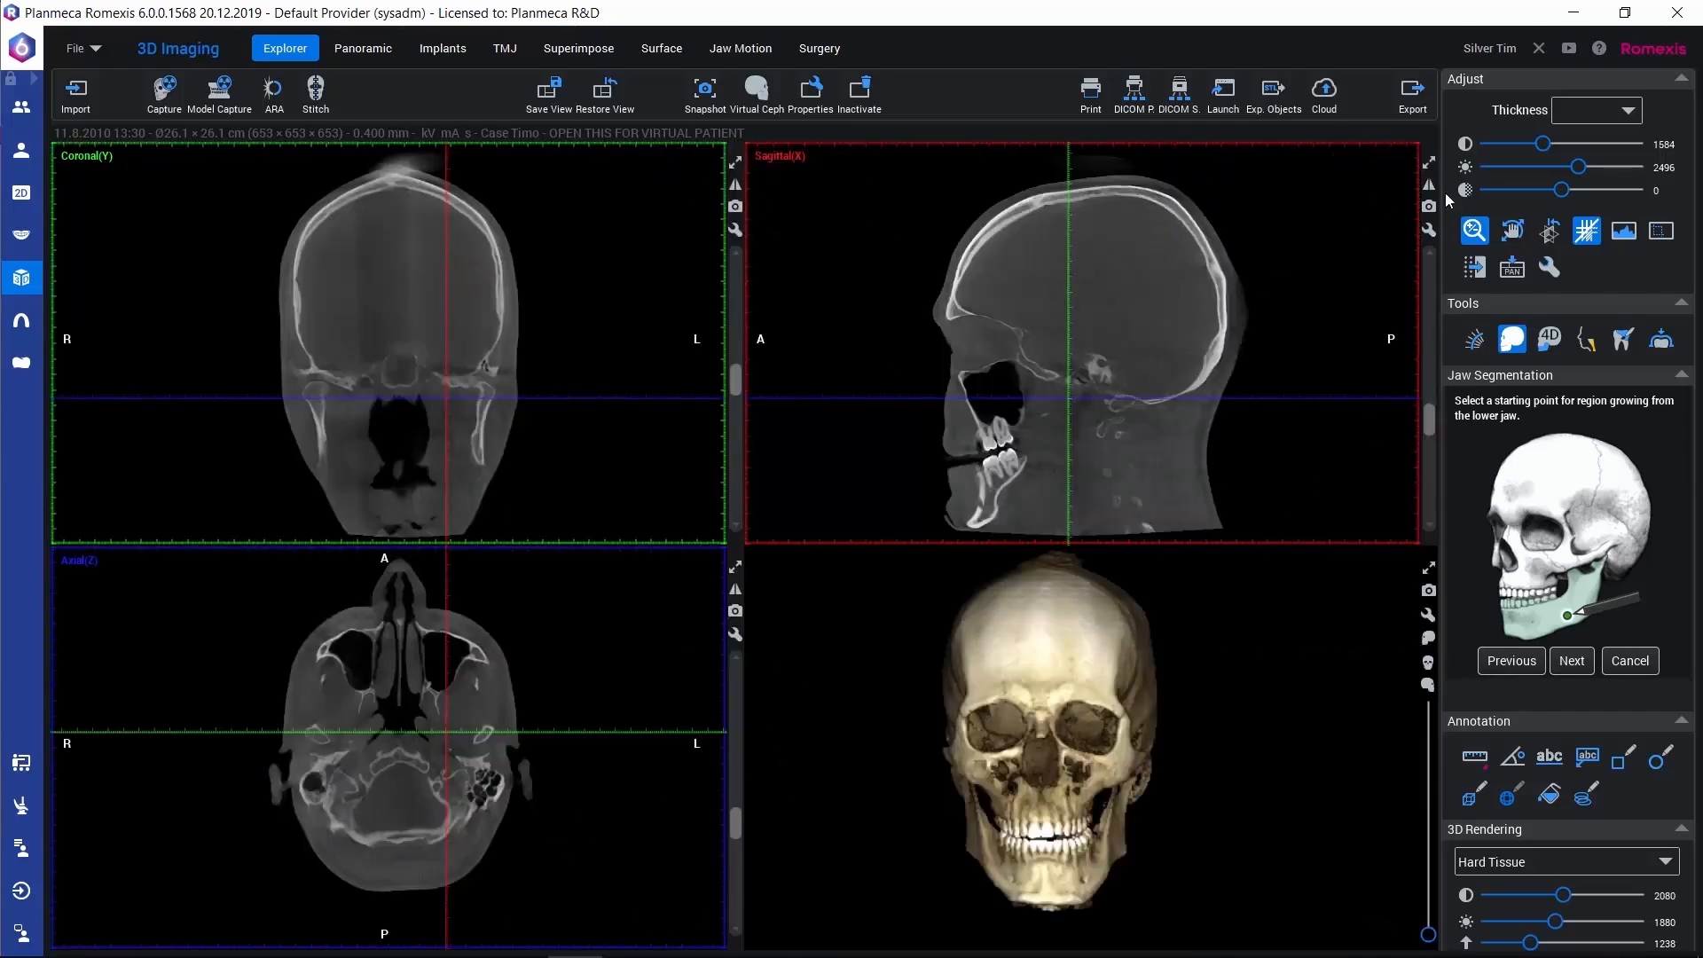
left_click(1428, 164)
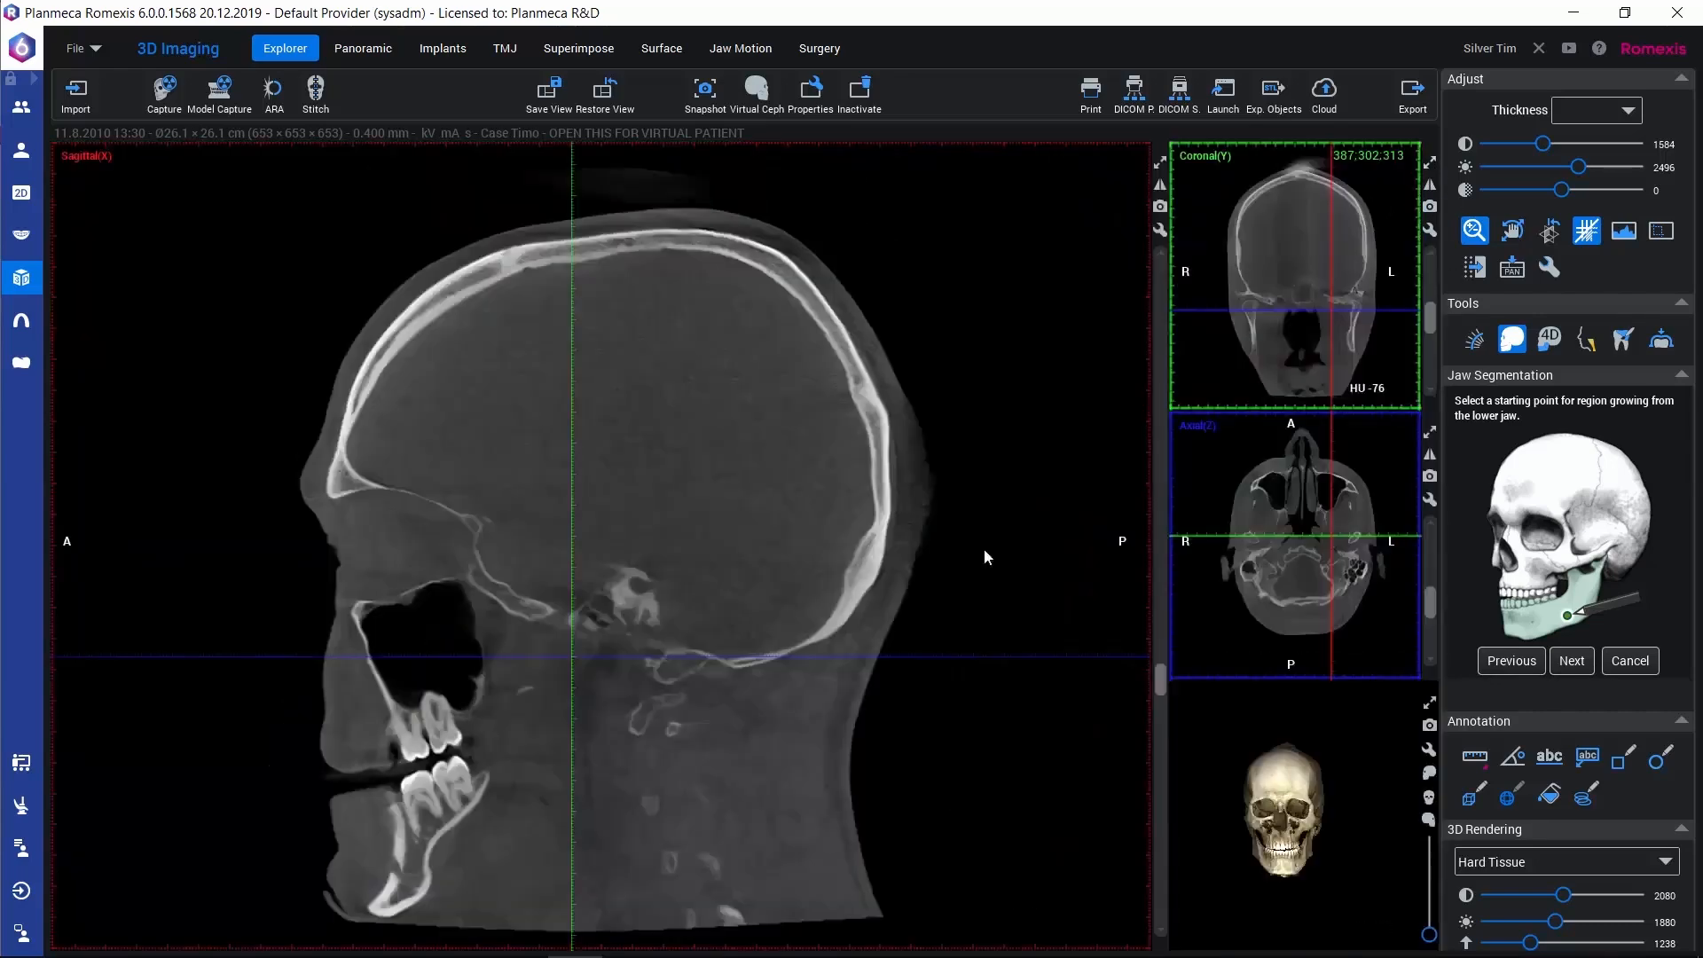
left_click(388, 889)
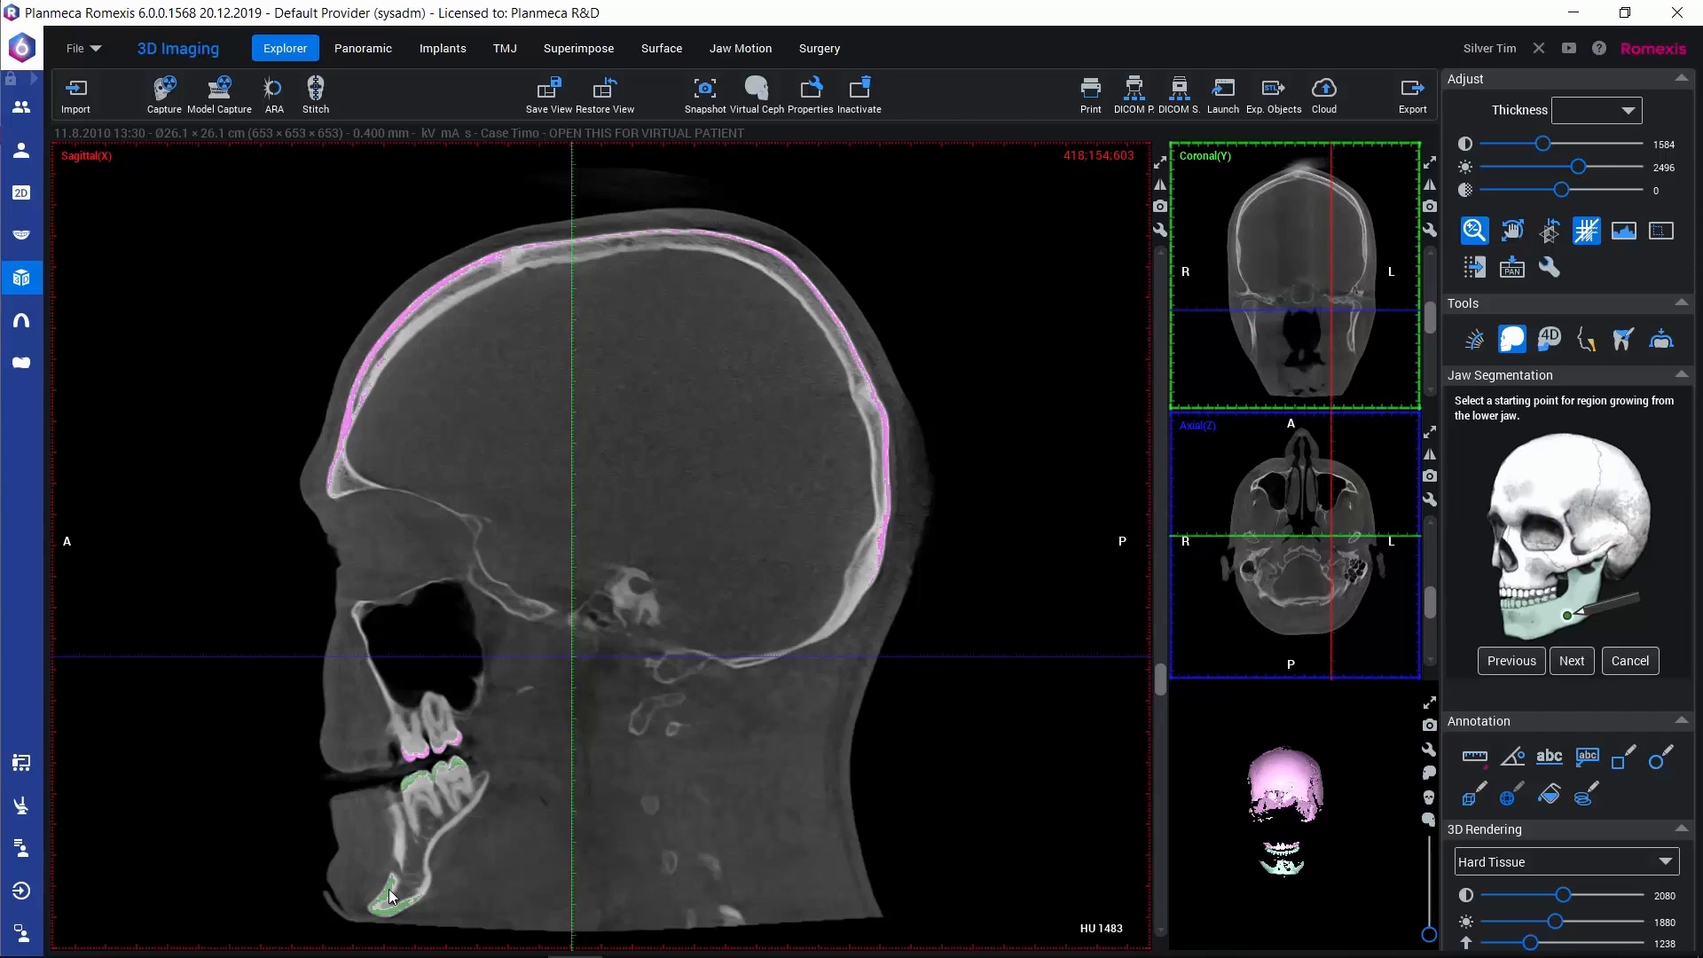
Restore the four-view layout to check the 3D region-growing preview from the side, and accept the lower jaw's starting point
left_click(1160, 163)
left_click(1430, 165)
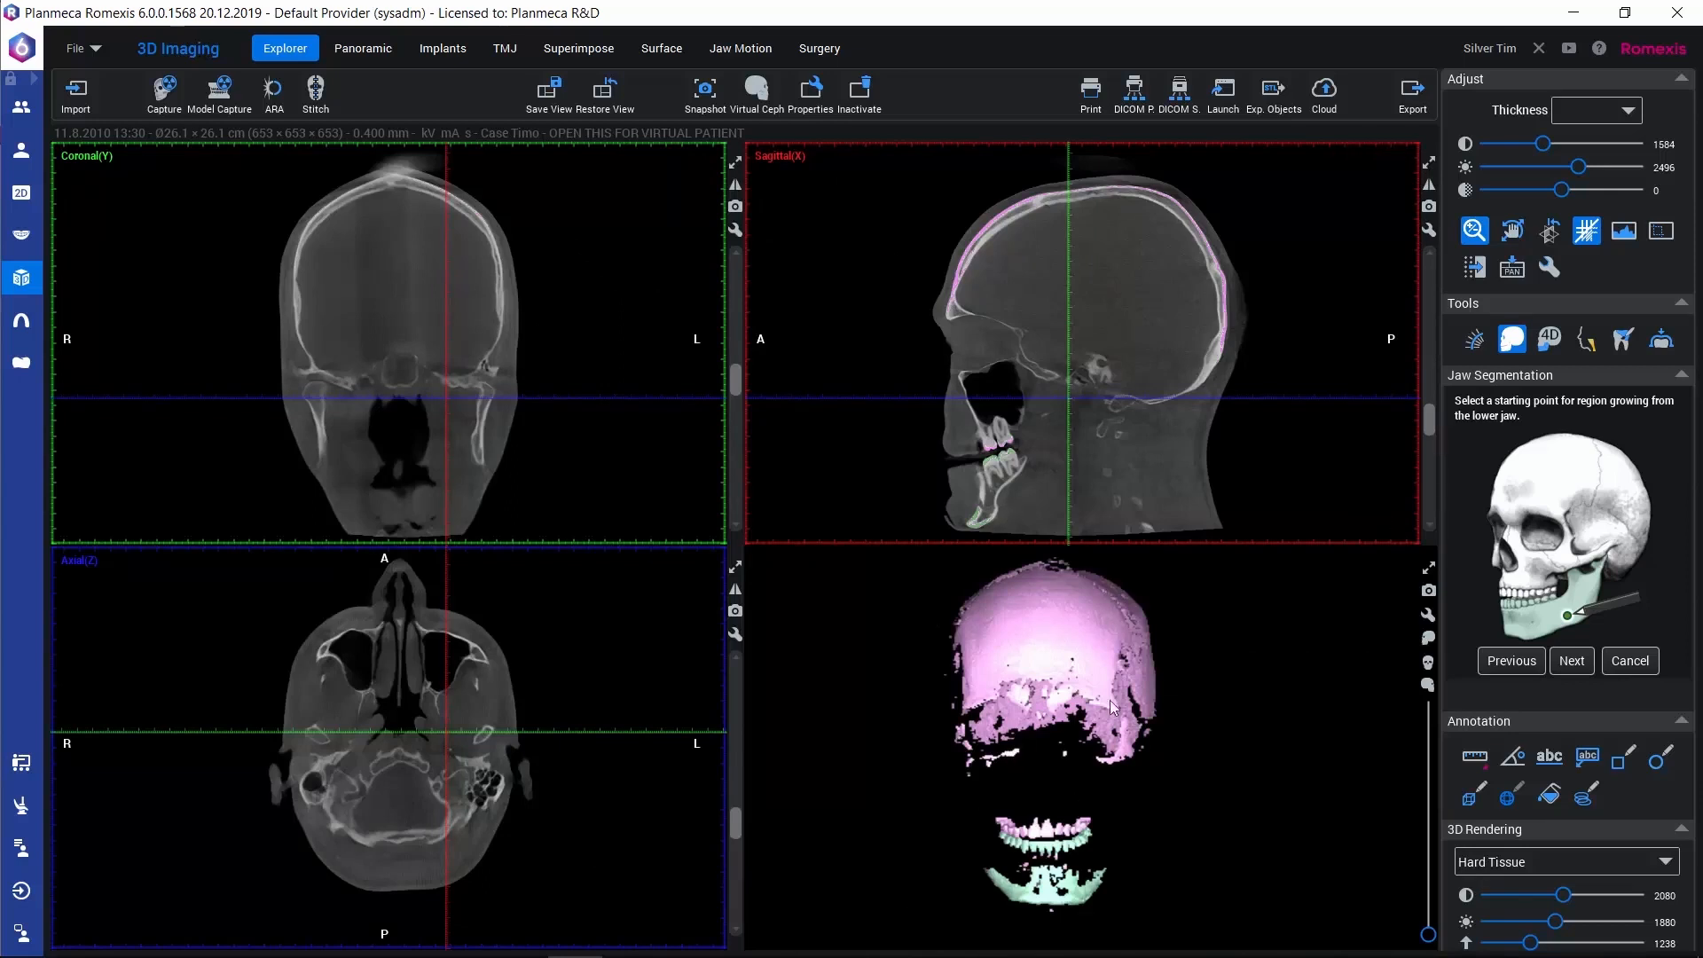
left_click_drag(1038, 708, 871, 708)
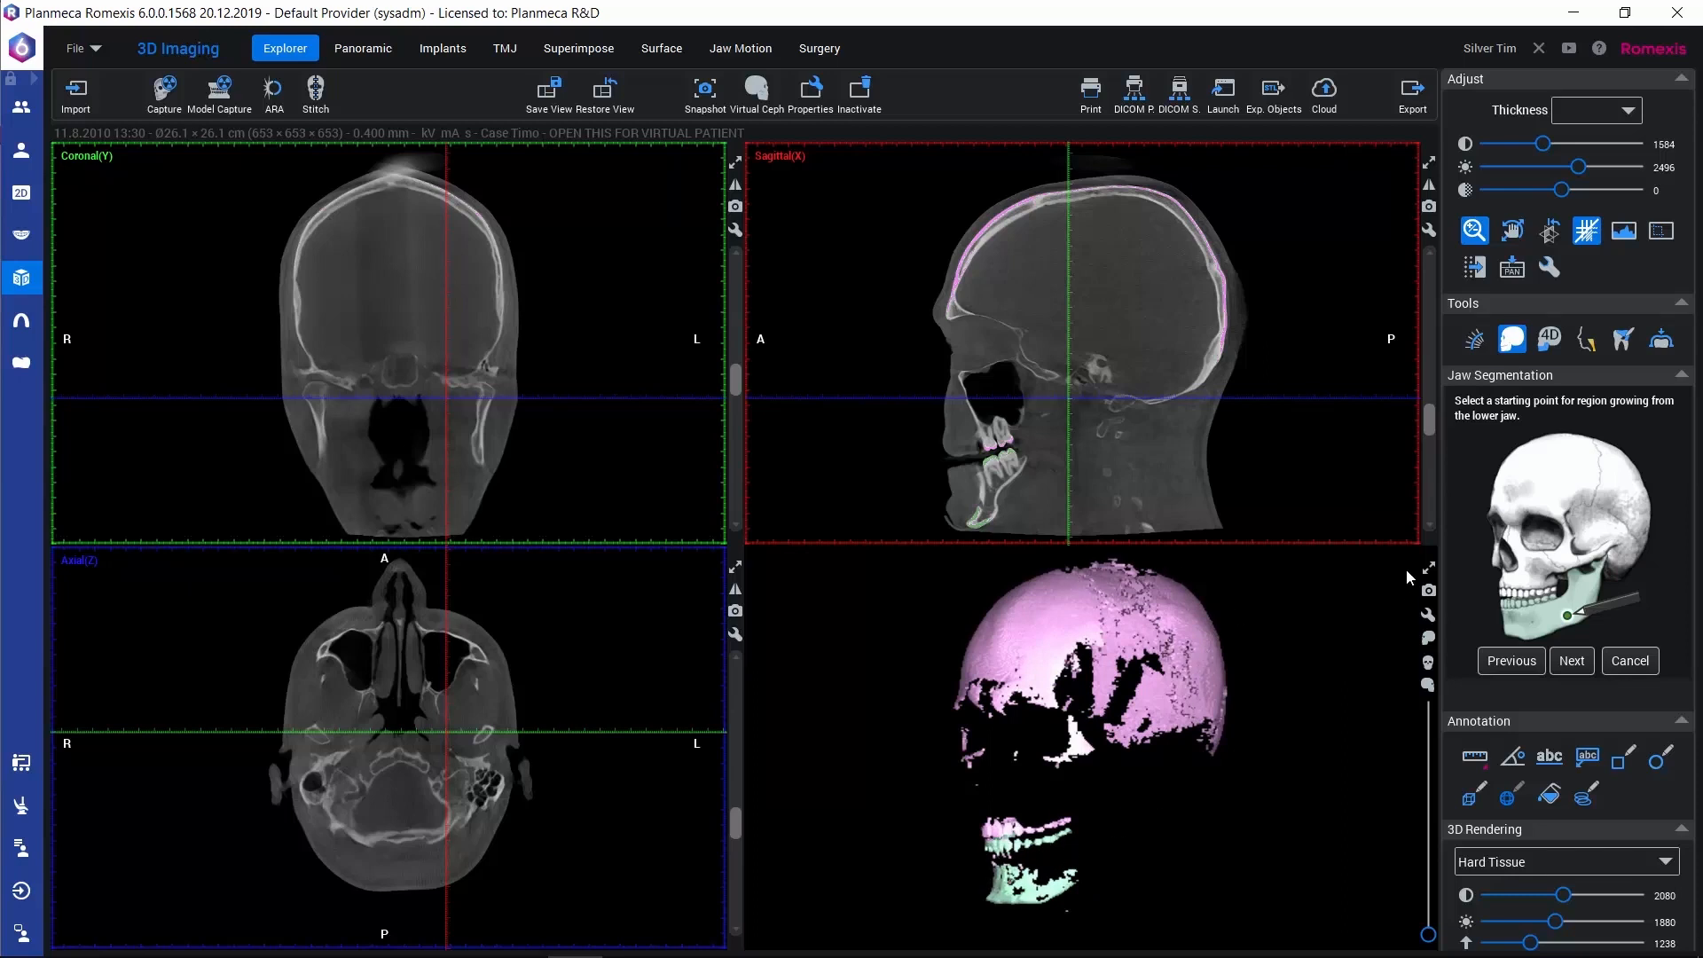
left_click(1571, 660)
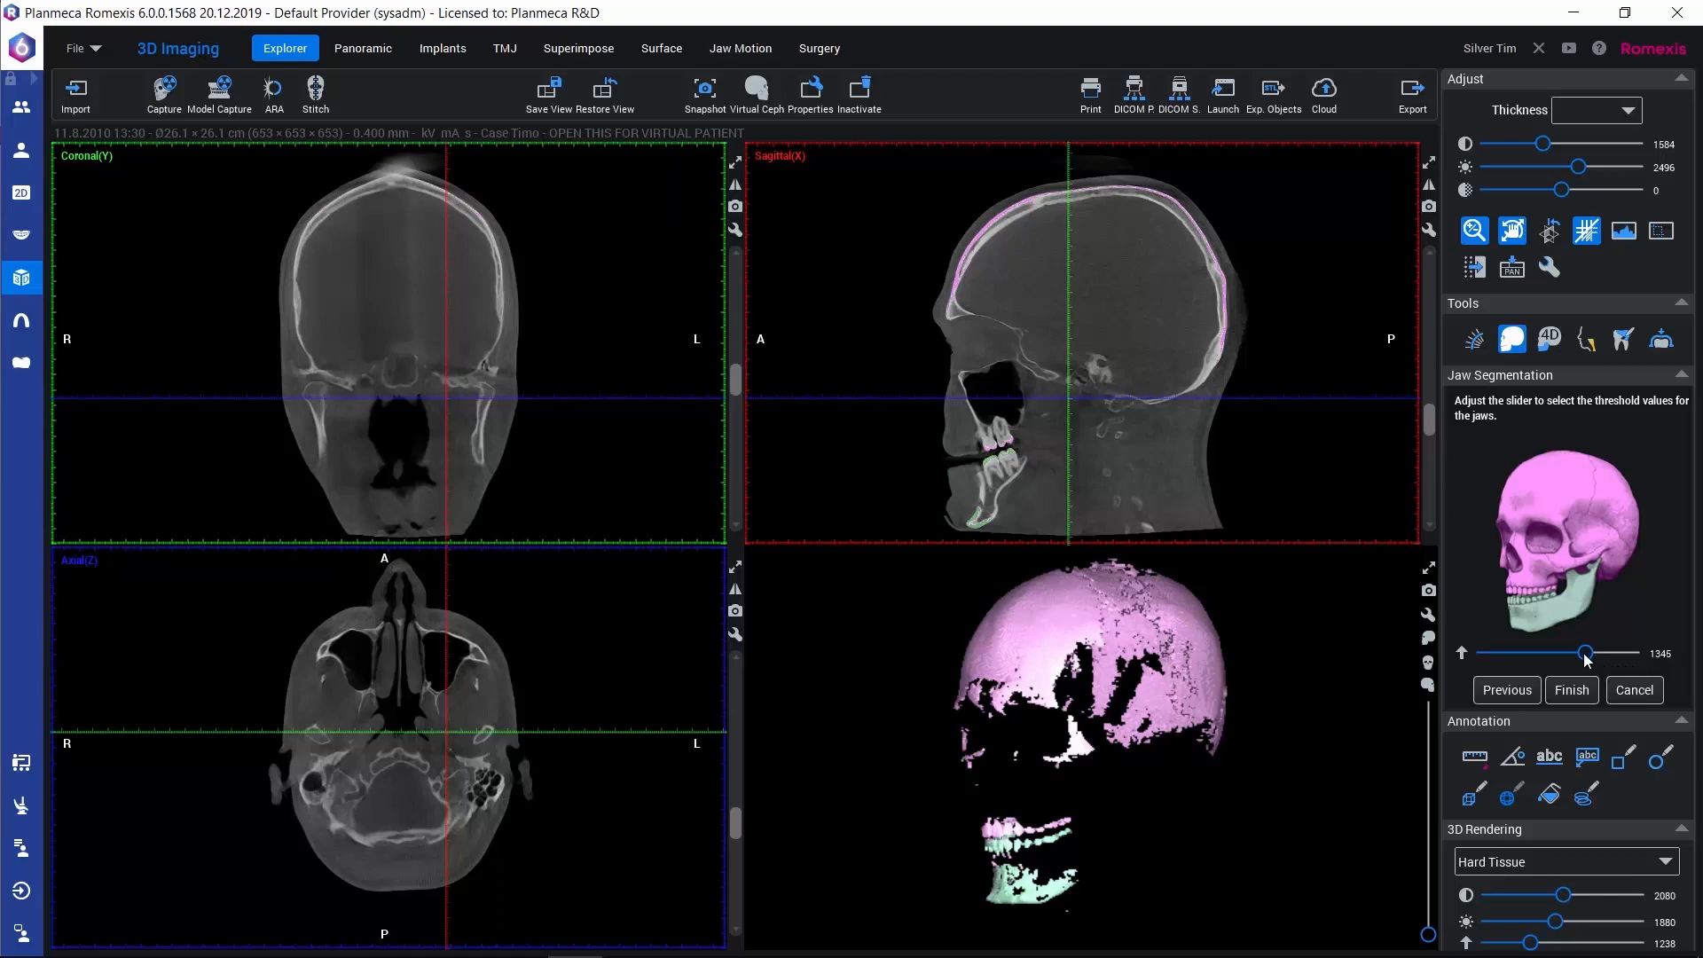
Set the jaw segmentation threshold to 308, checking the coloured skull from the front in 3D, and finish the segmentation
left_click_drag(1585, 655, 1526, 653)
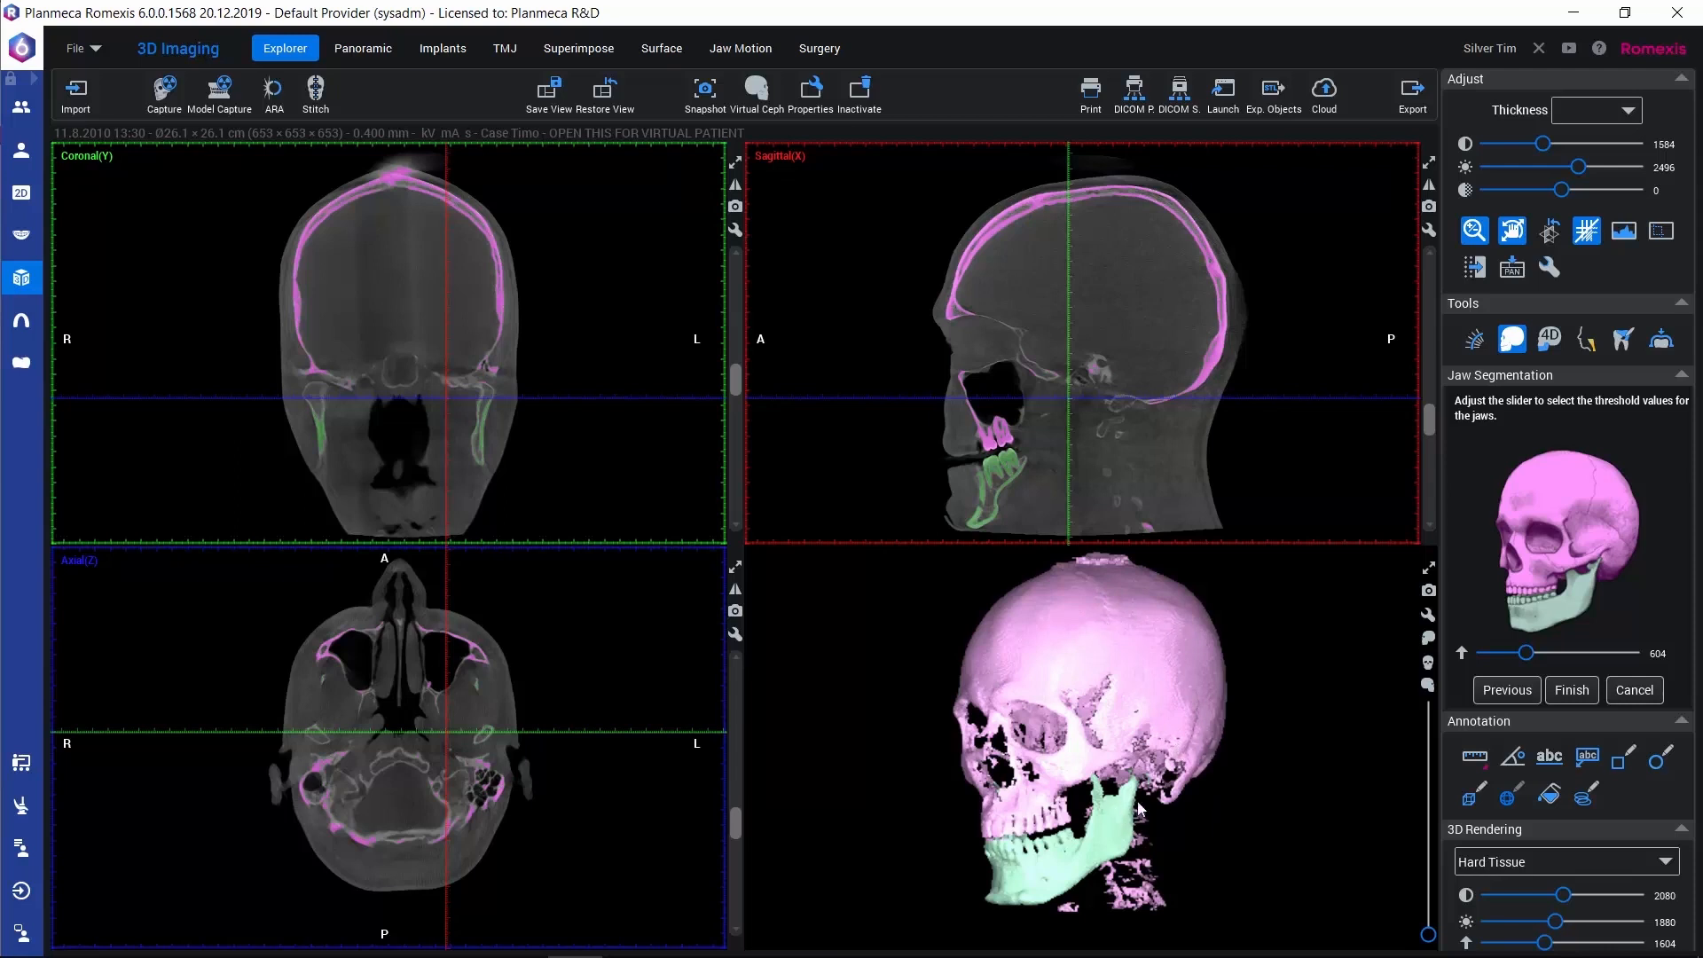
left_click_drag(1527, 657, 1497, 655)
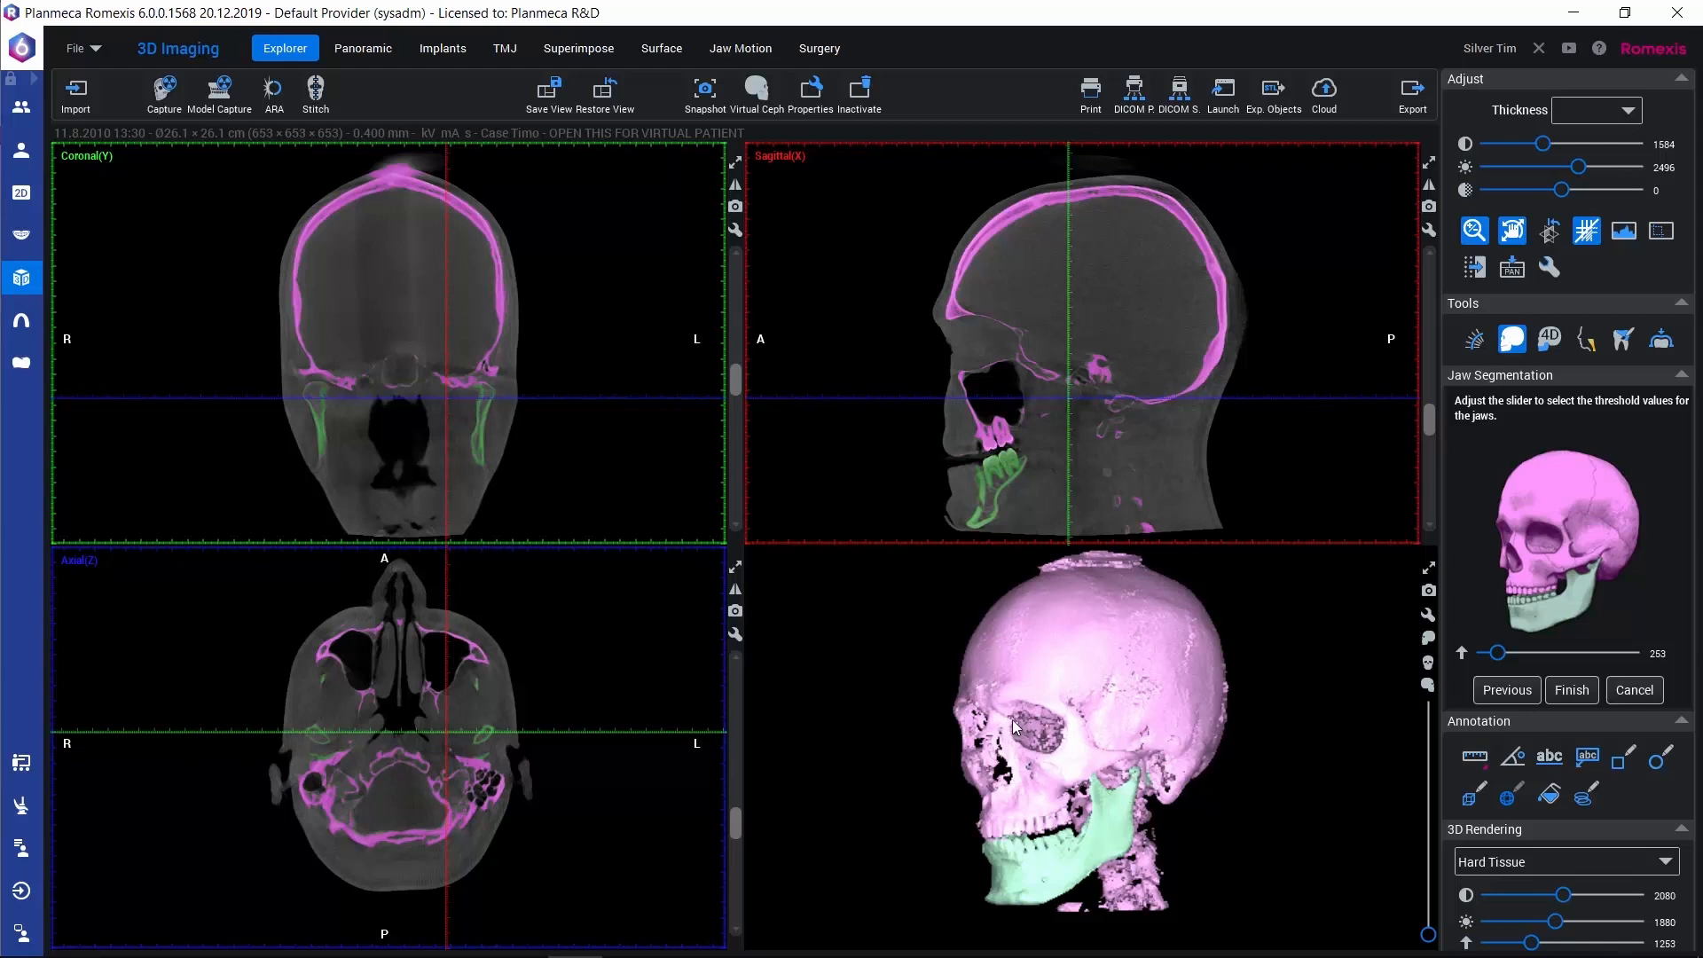
mouse_move(1013, 720)
left_mouse_down()
mouse_move(1233, 708)
mouse_move(1078, 734)
mouse_move(1311, 763)
mouse_move(879, 747)
mouse_move(1035, 734)
left_mouse_up()
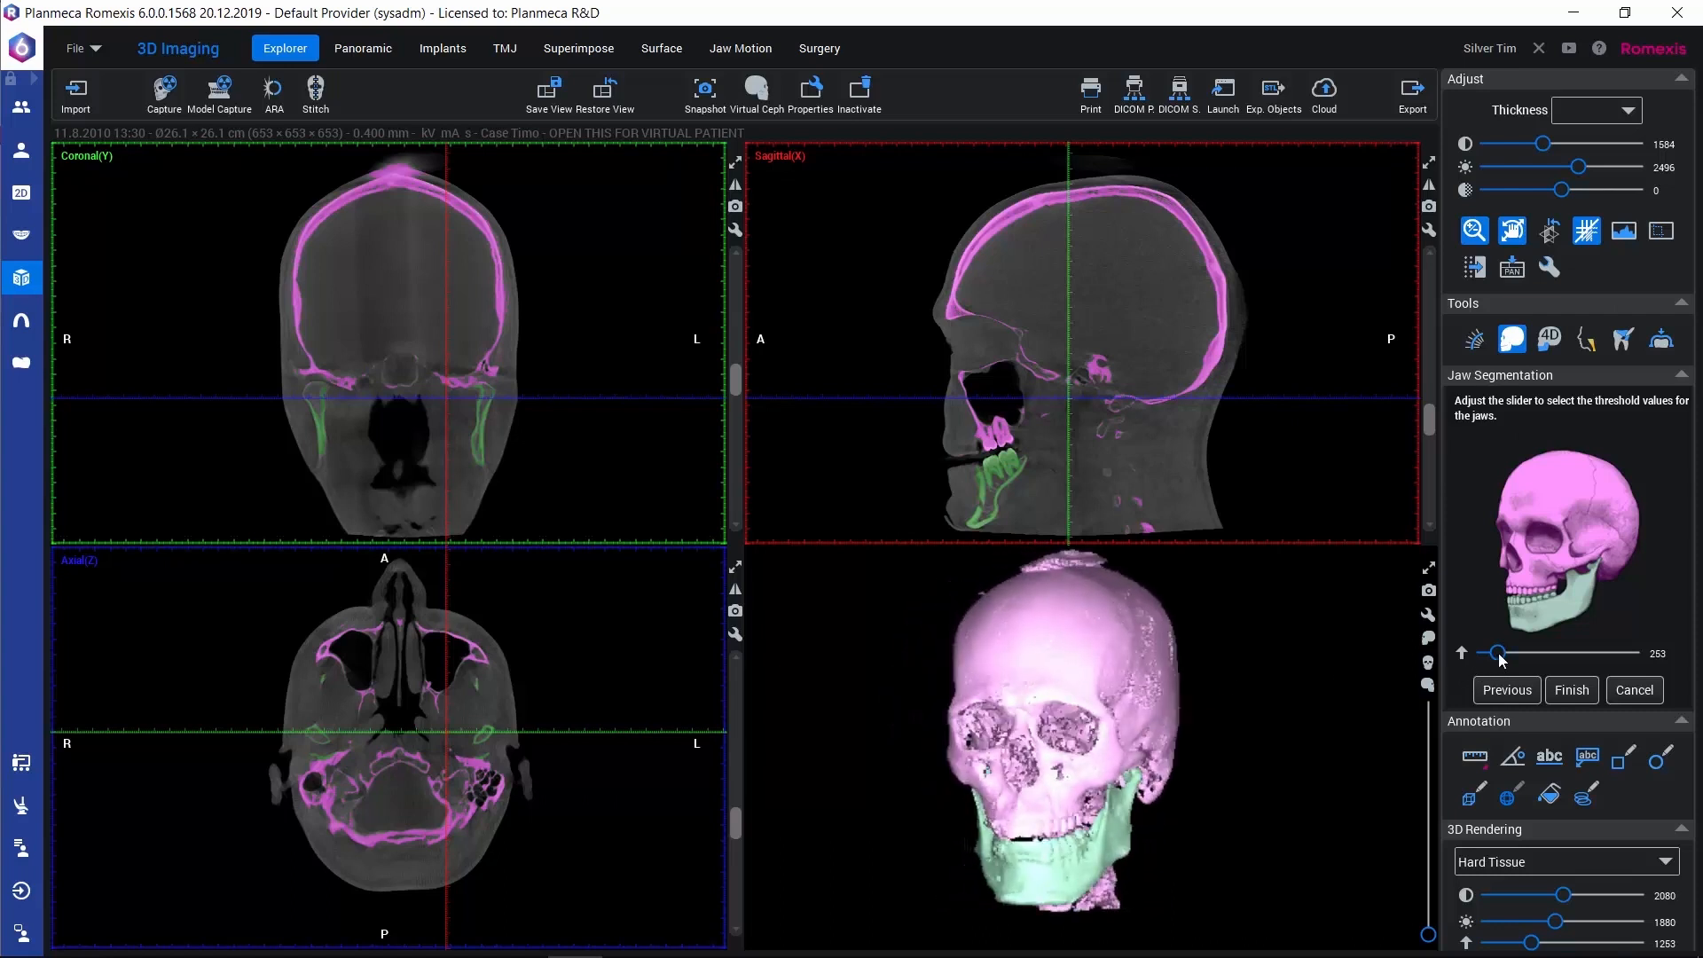
left_click_drag(1499, 657, 1504, 655)
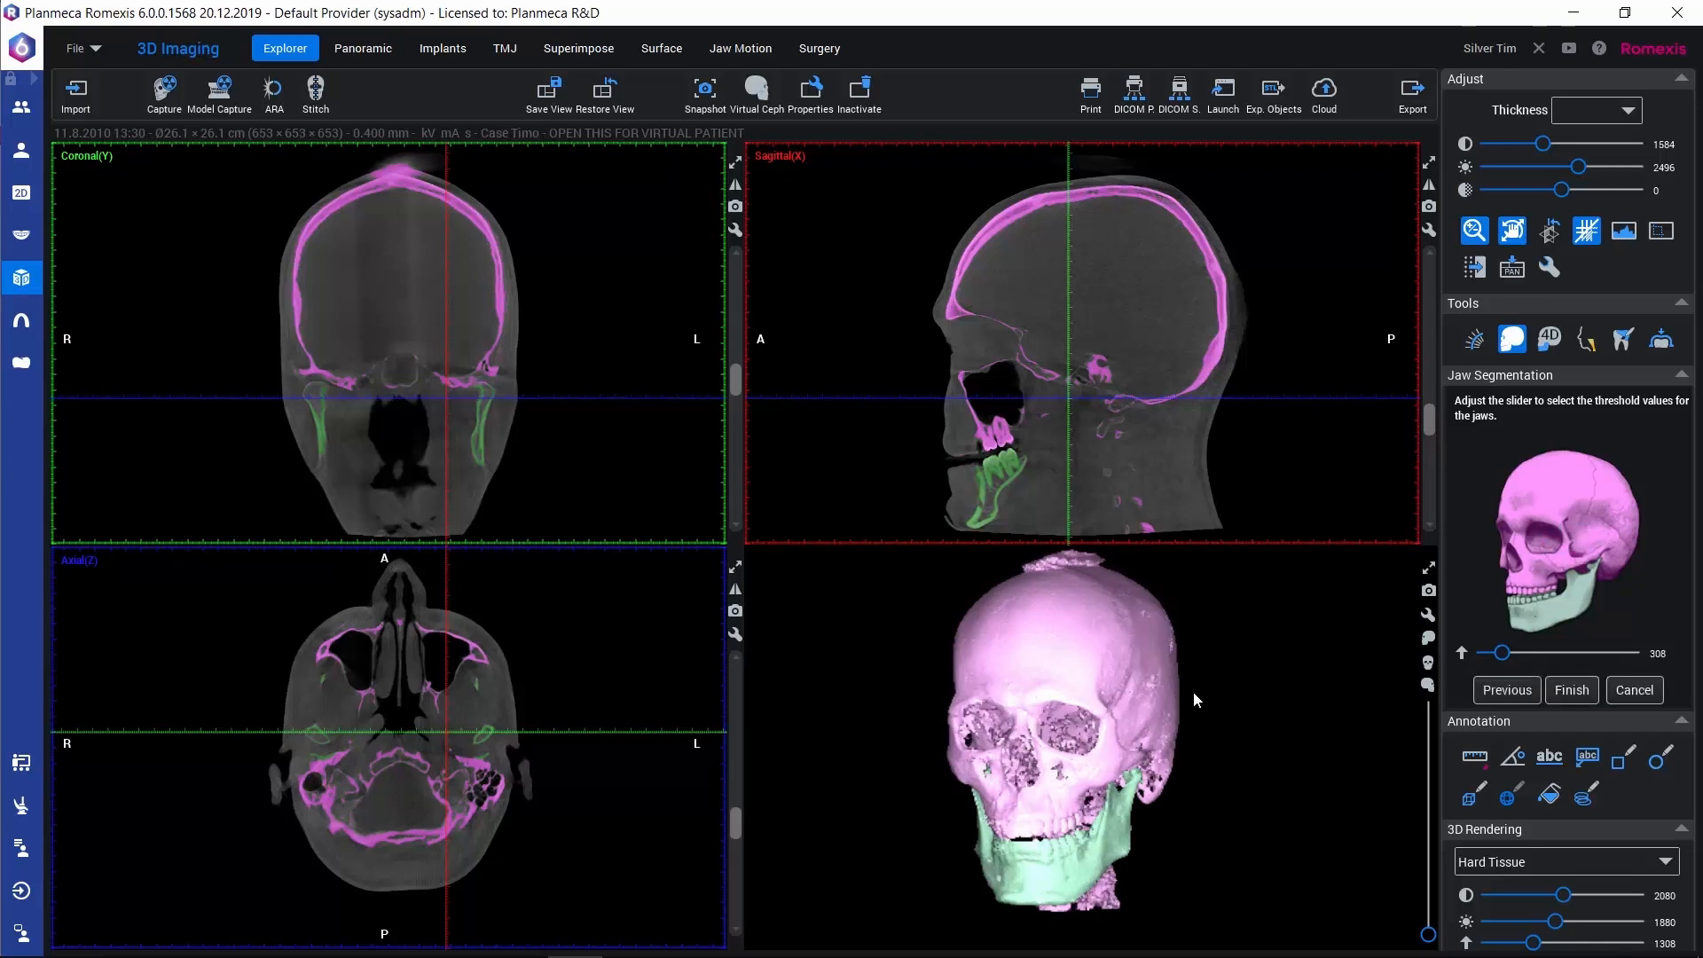
left_click(1572, 690)
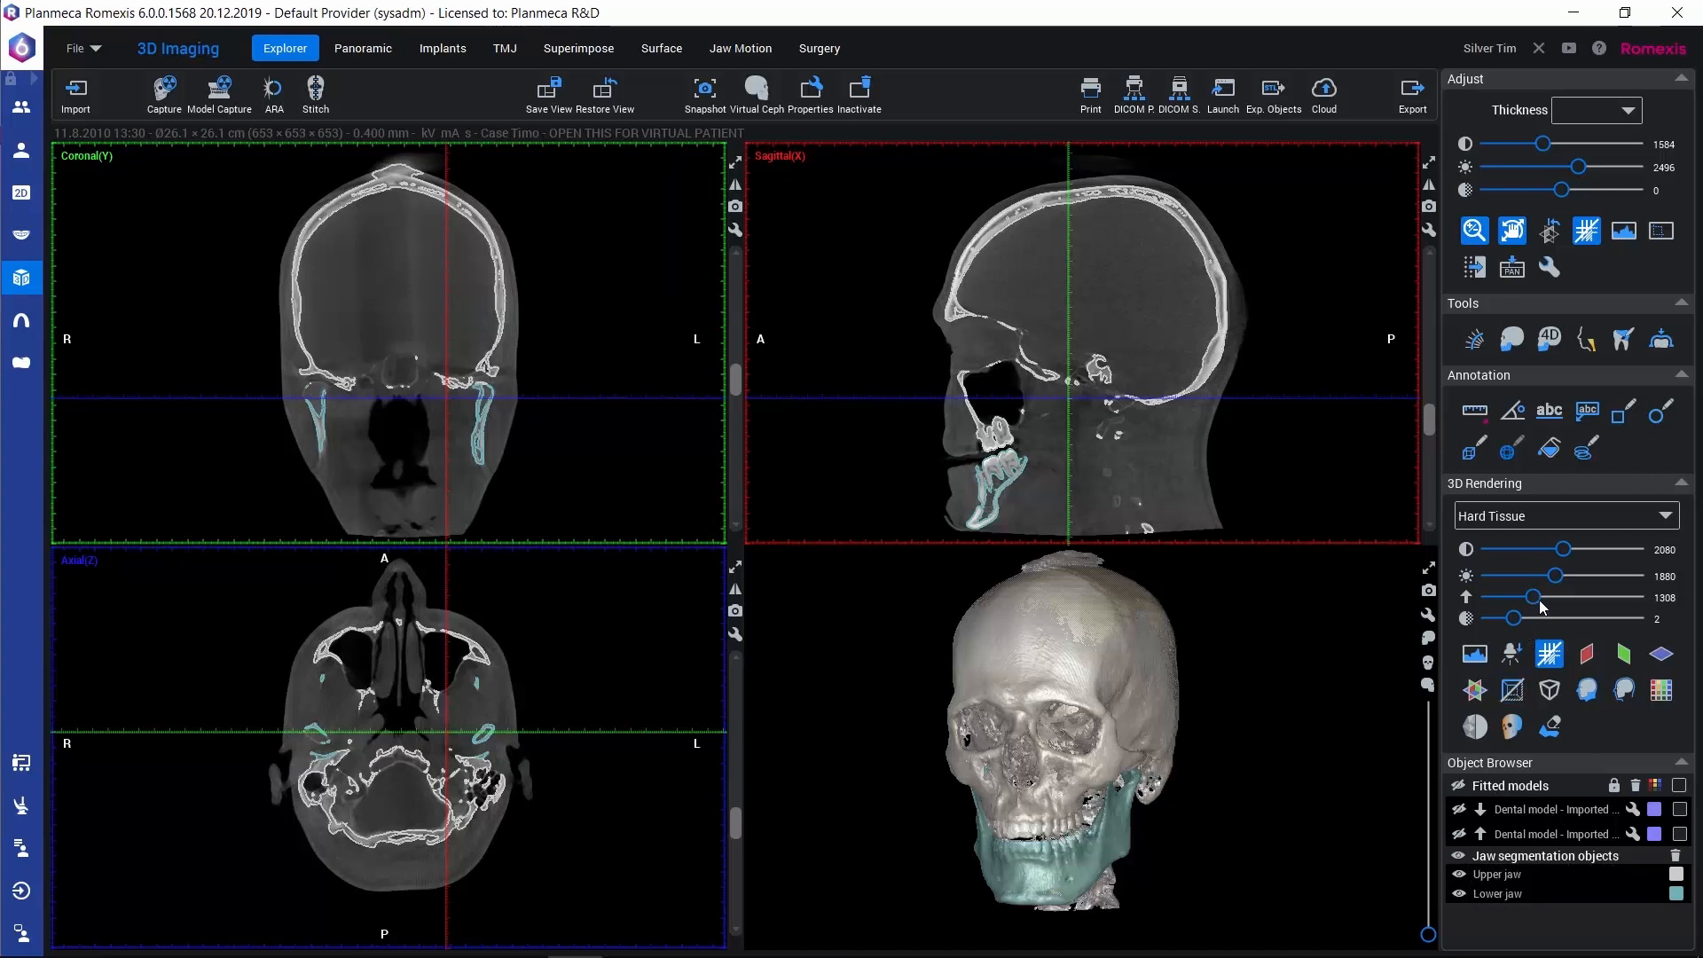
Raise the Hard Tissue rendering threshold to 4095 and enlarge the 3D view to show only the segmented jaws
left_click_drag(1535, 598, 1677, 596)
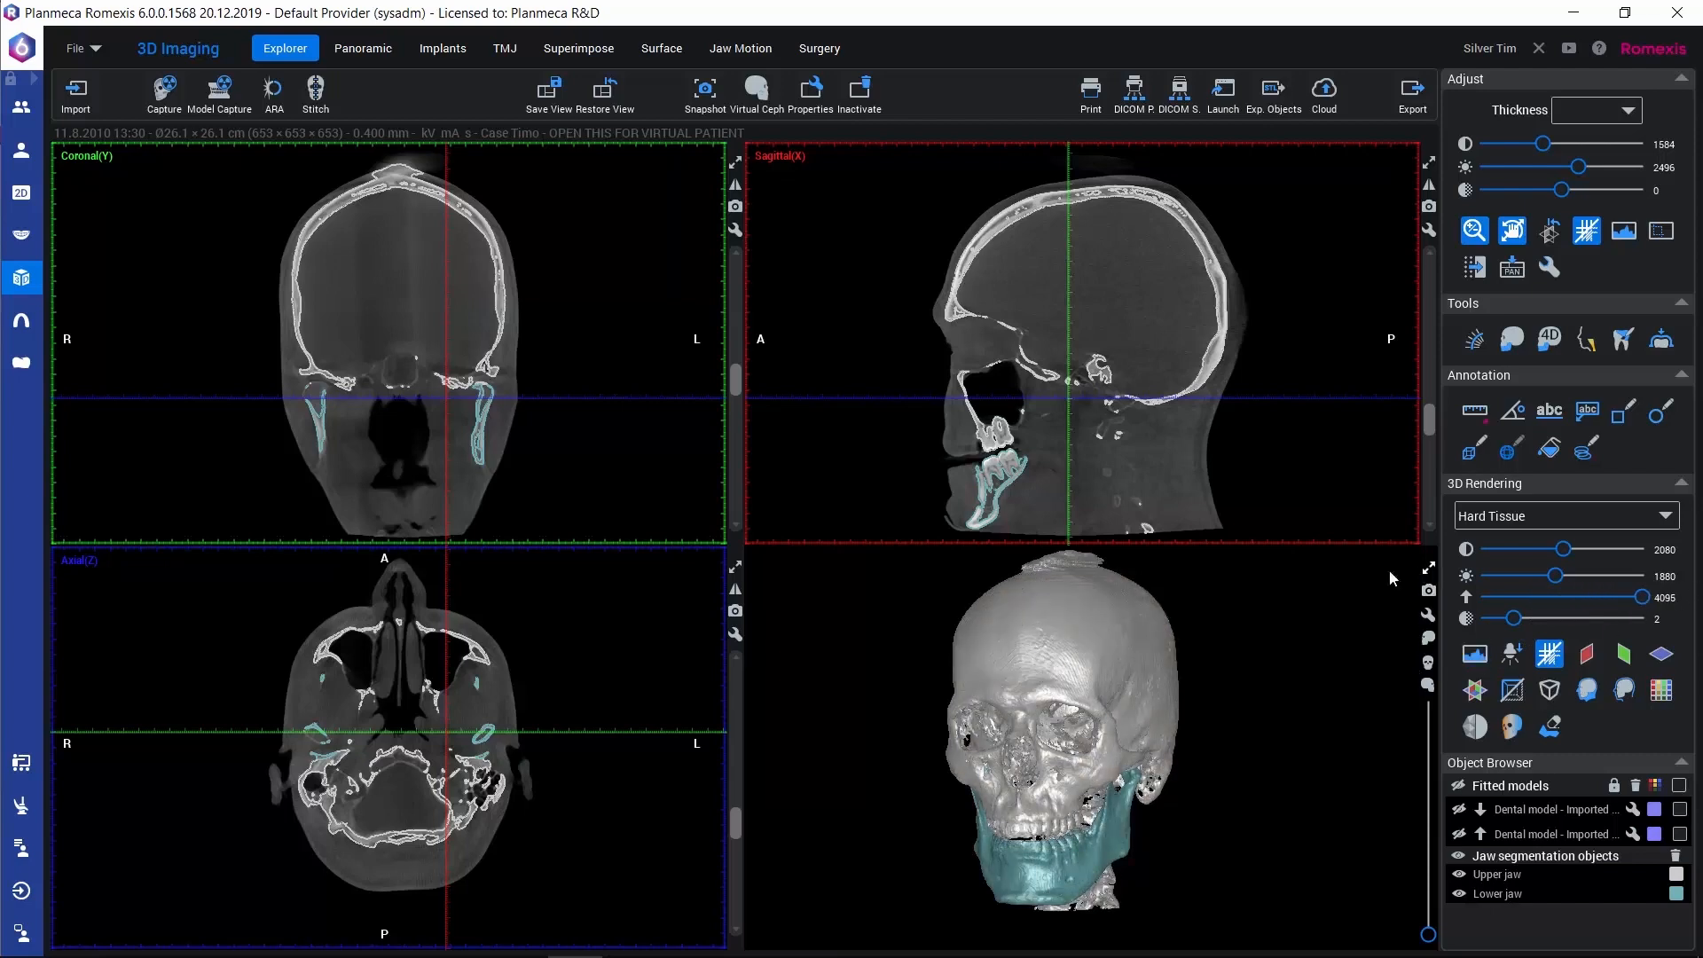
left_click(1429, 568)
mouse_move(523, 612)
left_mouse_down()
mouse_move(951, 596)
mouse_move(790, 623)
mouse_move(548, 627)
left_mouse_up()
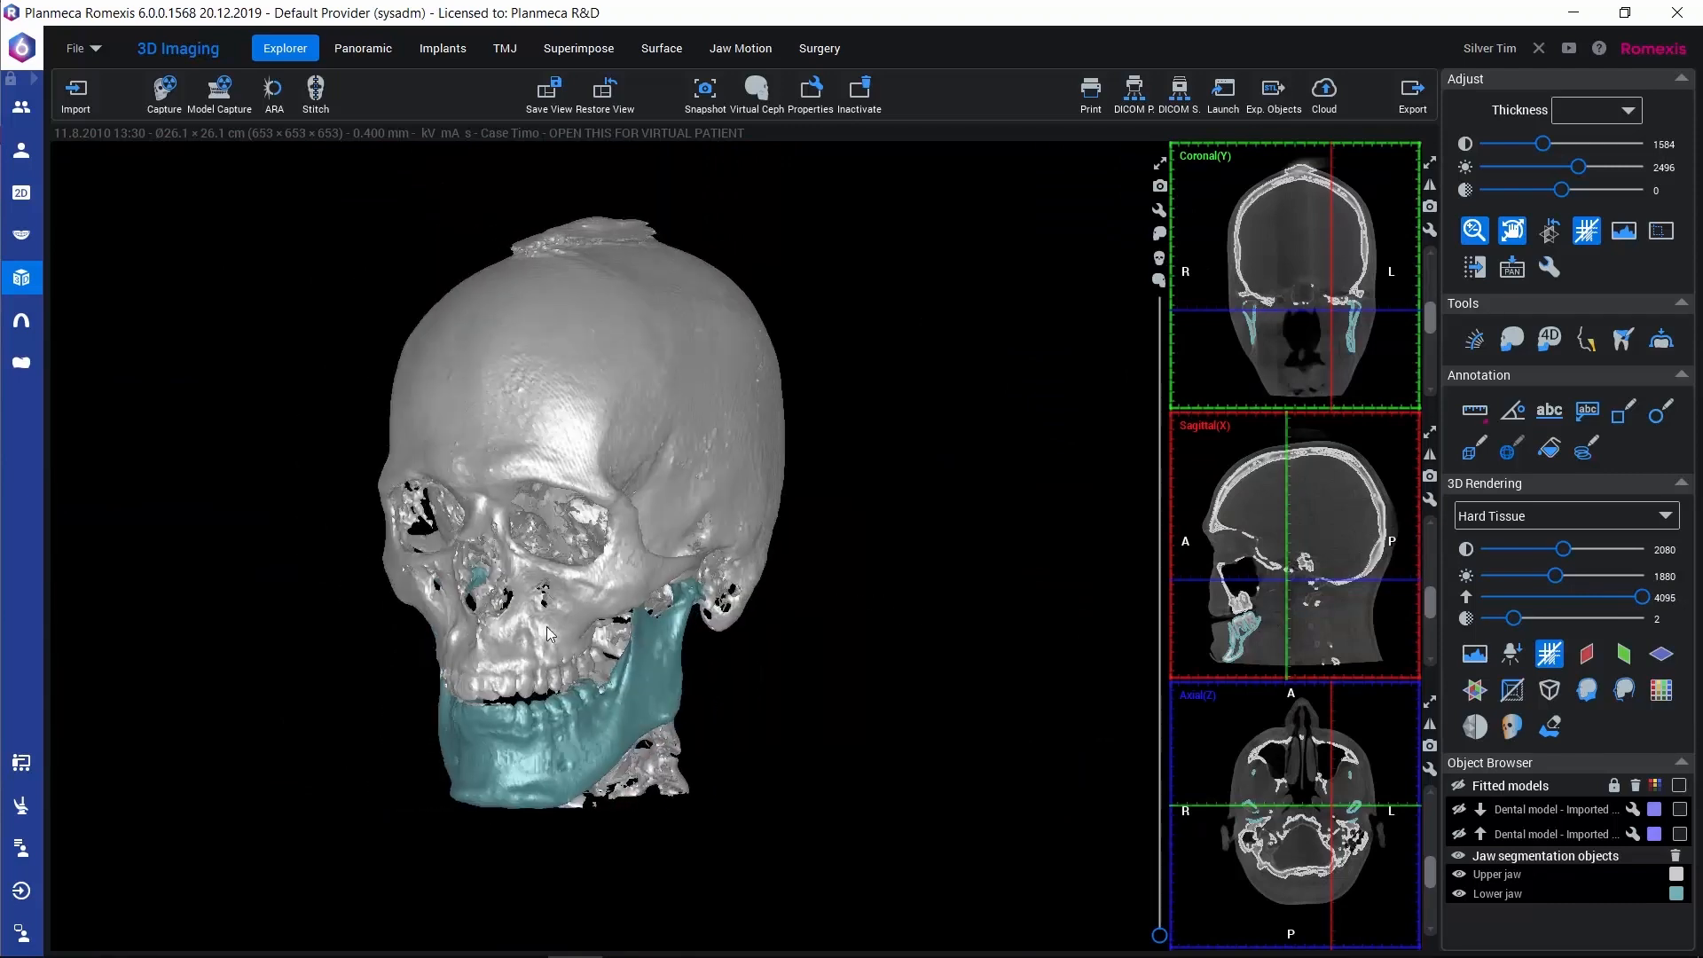
Hide the upper jaw object and inspect the segmented lower jaw from several sides in the enlarged 3D view
left_click(1458, 875)
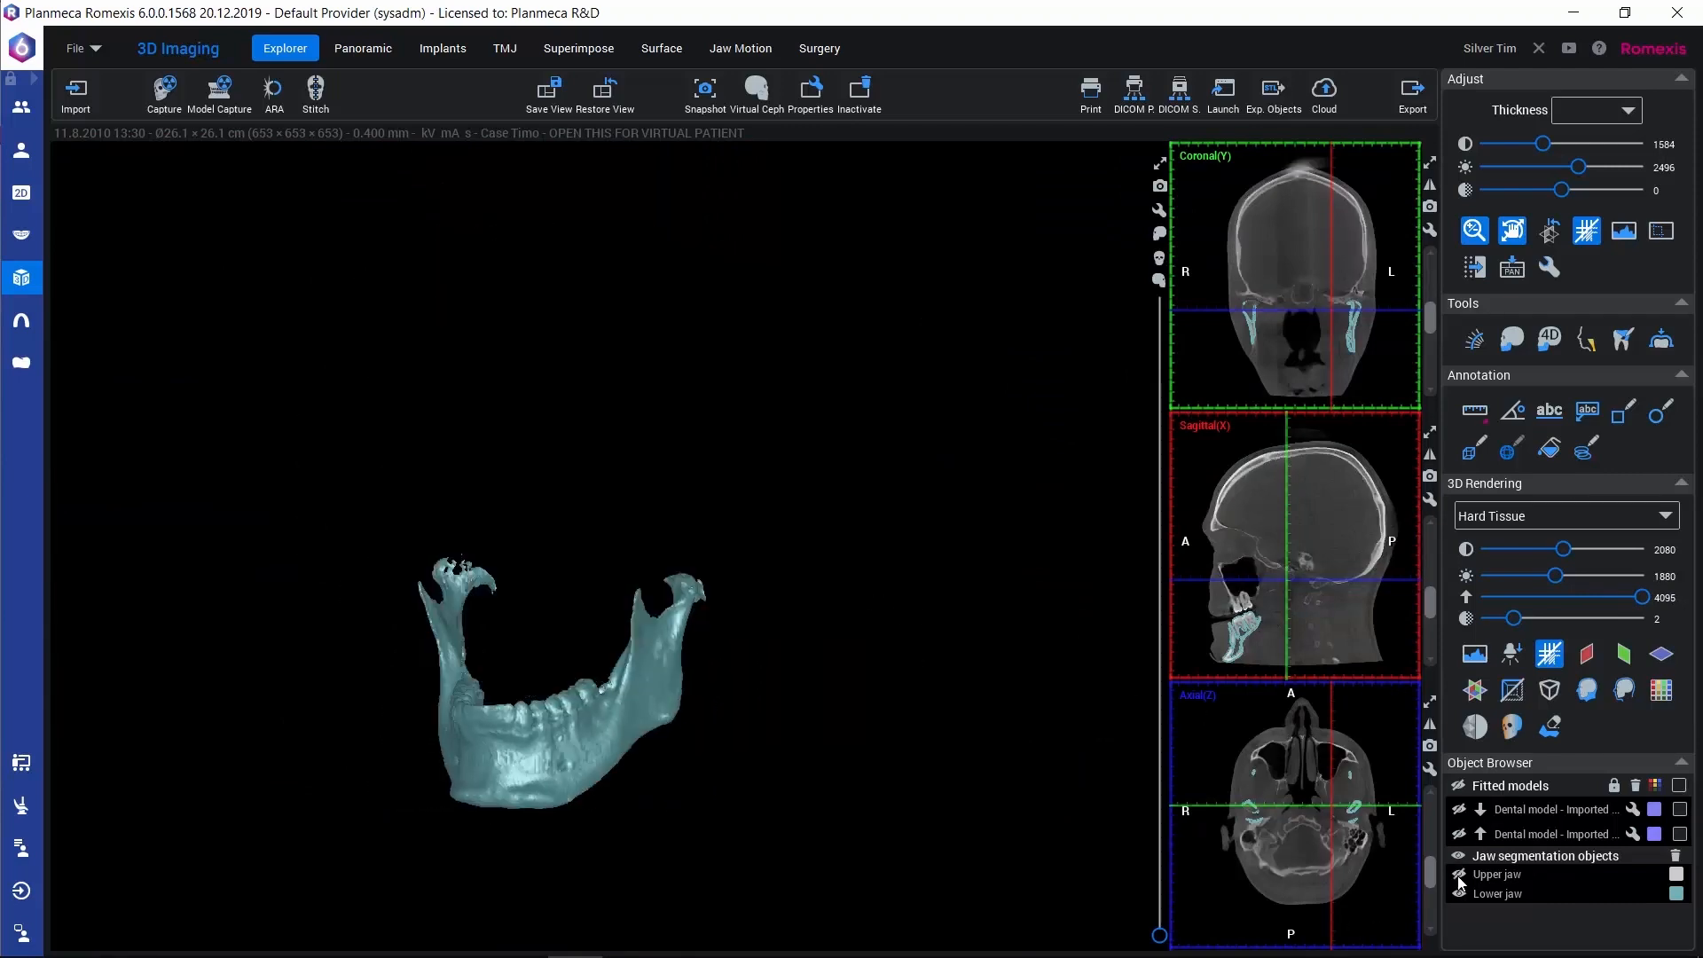
left_click_drag(570, 743, 995, 739)
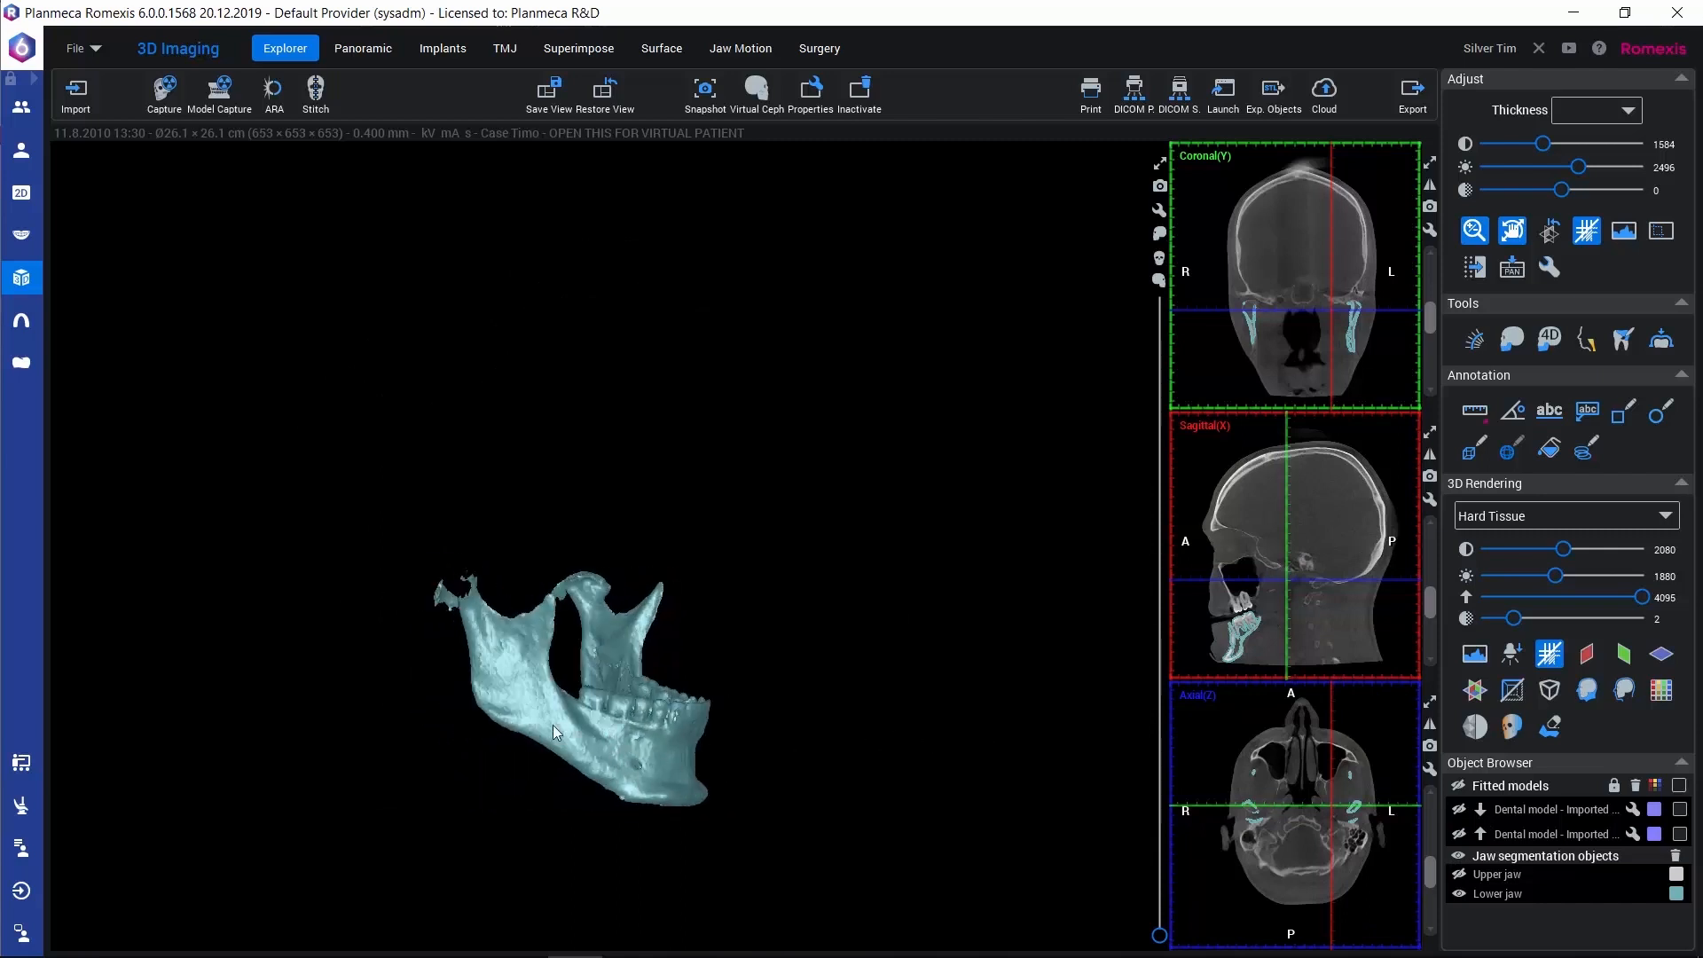
left_click_drag(342, 740, 745, 719)
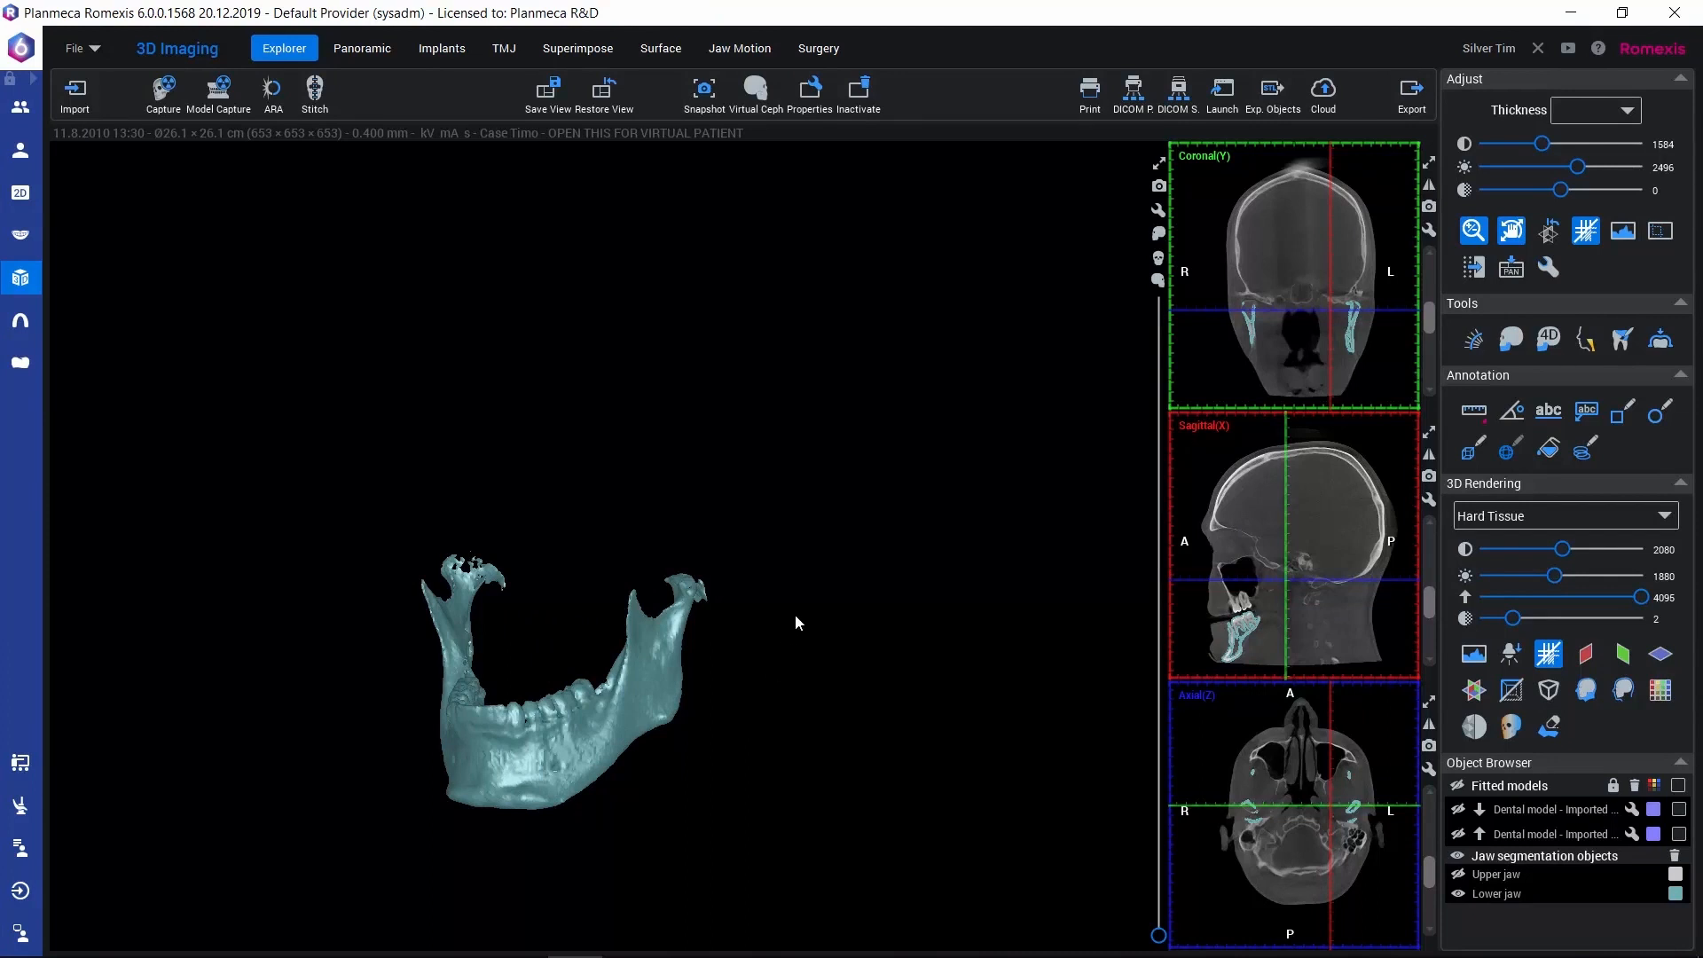